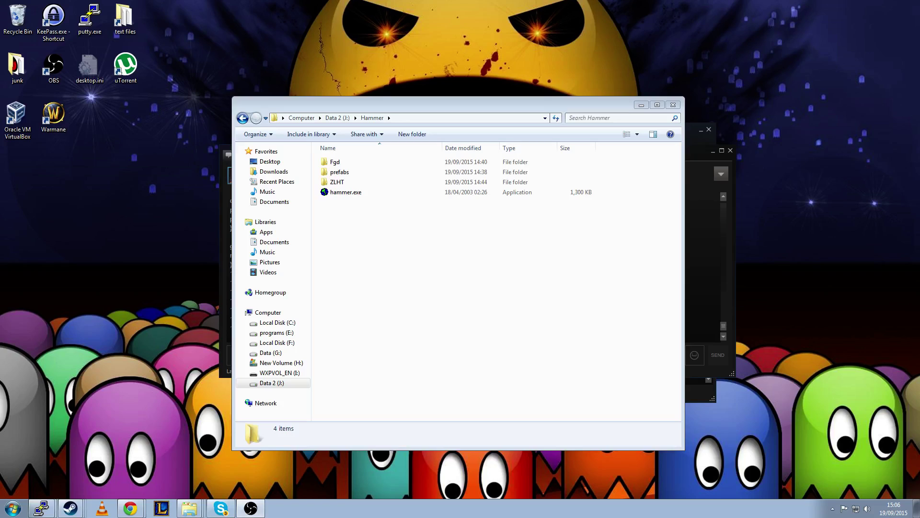
Look through the Hammer folder's ZLHT build tools and Fgd folders
{"action": "left_click", "coordinate": [412, 256]}
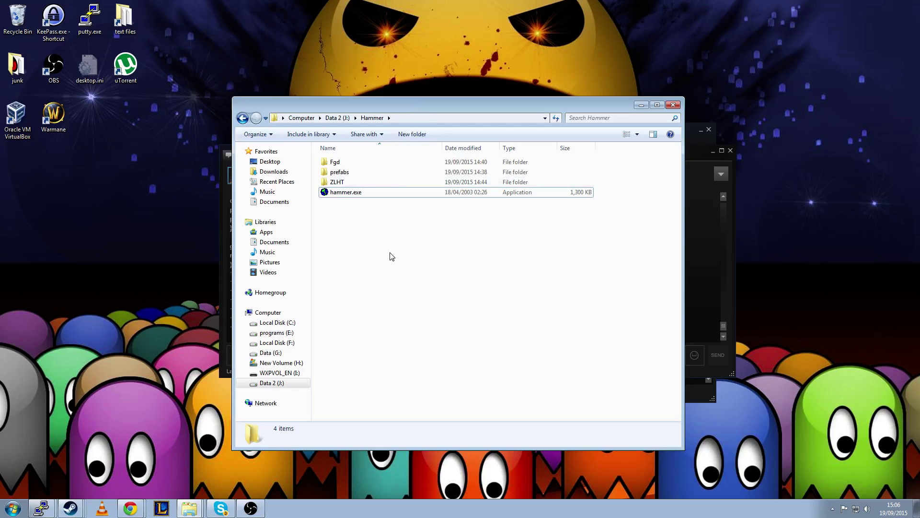
{"action": "left_click", "coordinate": [342, 194]}
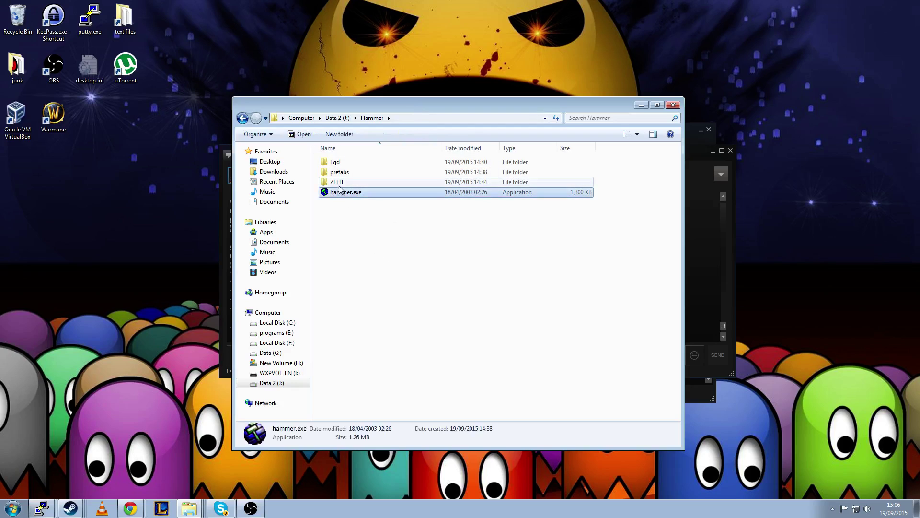
{"action": "double_click", "coordinate": [337, 185]}
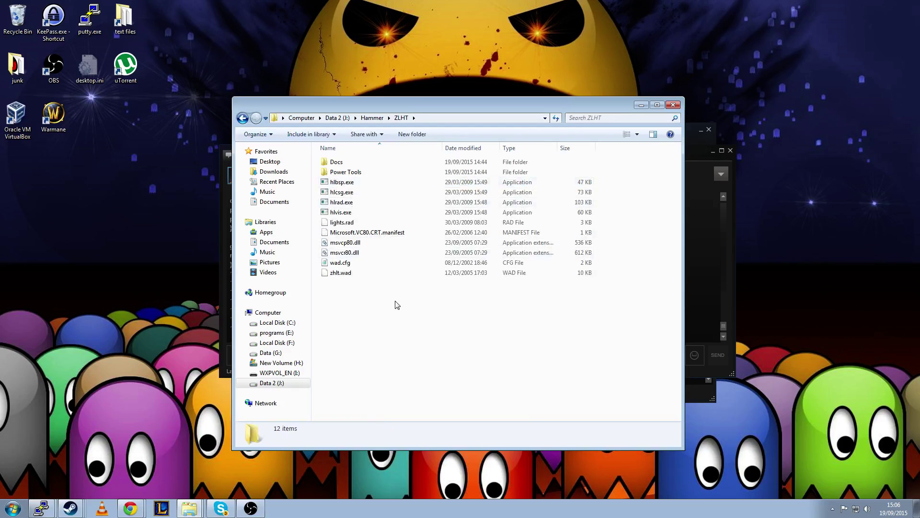
{"action": "left_click_drag", "start_coordinate": [394, 304], "coordinate": [366, 220]}
{"action": "left_click", "coordinate": [407, 320]}
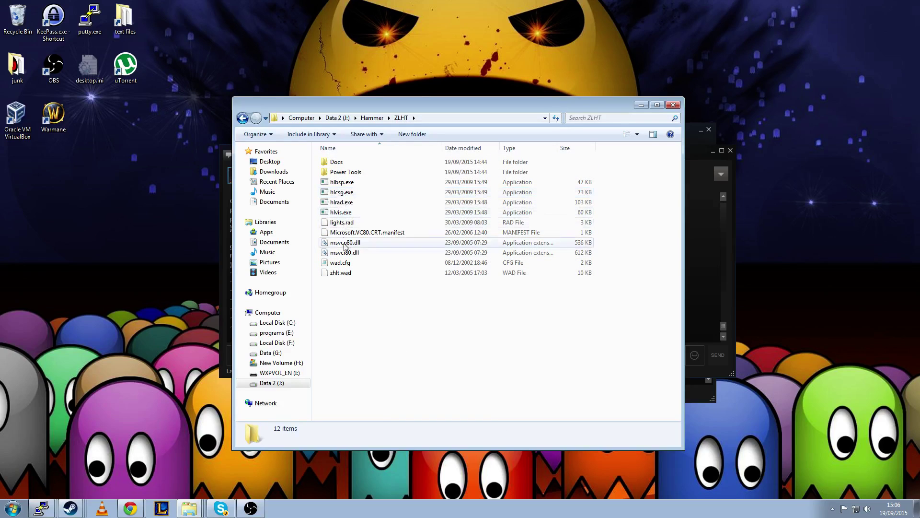
{"action": "key", "text": "BackSpace"}
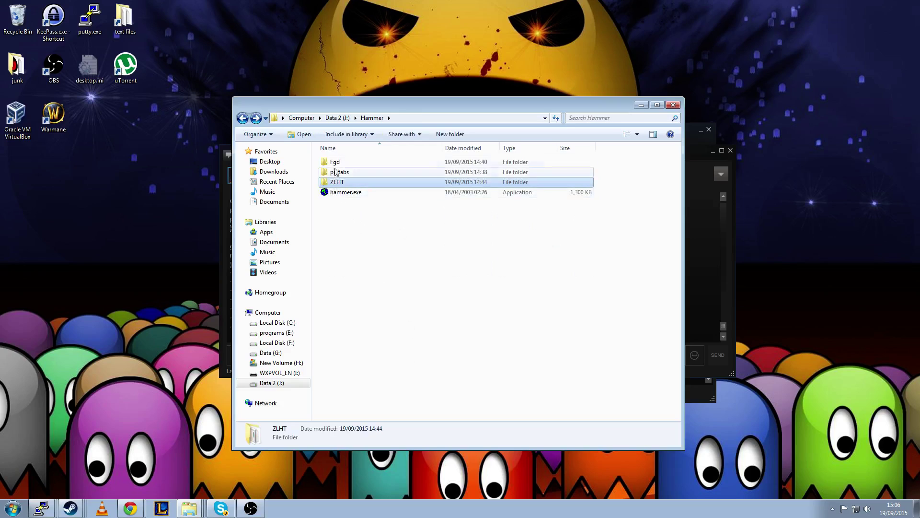
{"action": "double_click", "coordinate": [345, 163]}
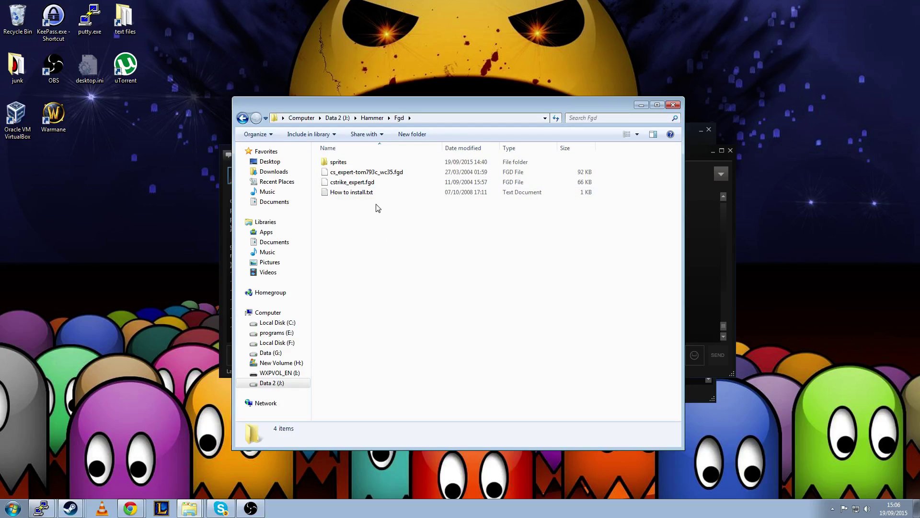
{"action": "key", "text": "BackSpace"}
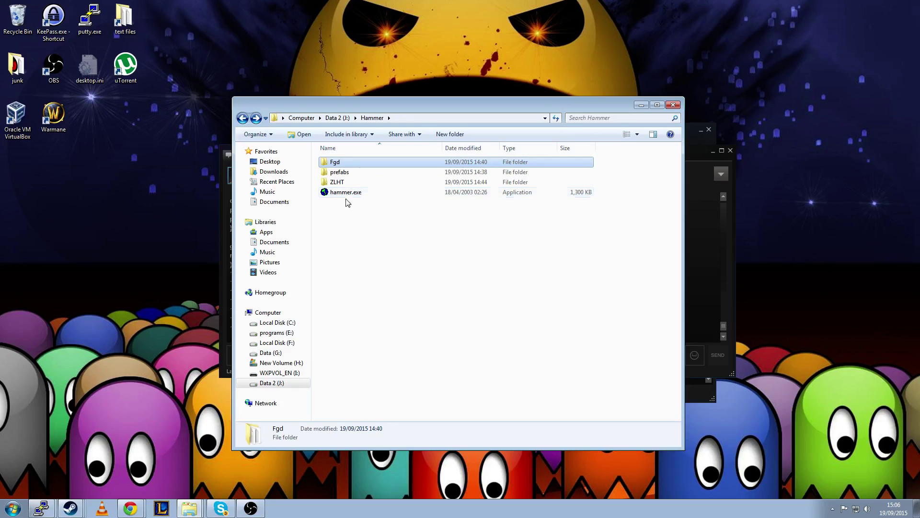
{"action": "left_click", "coordinate": [347, 215]}
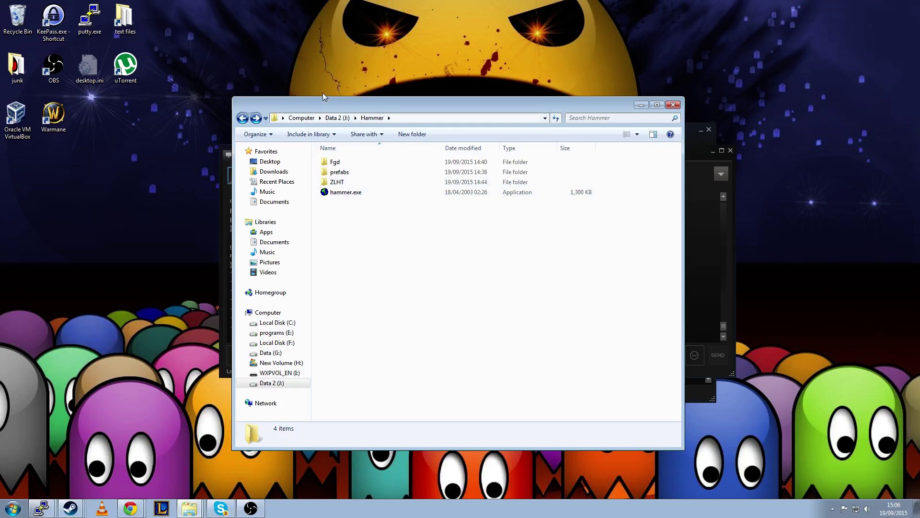
Launch hammer.exe and dismiss the no-game-configurations warning and the help error
{"action": "left_click", "coordinate": [347, 194]}
{"action": "double_click", "coordinate": [347, 194]}
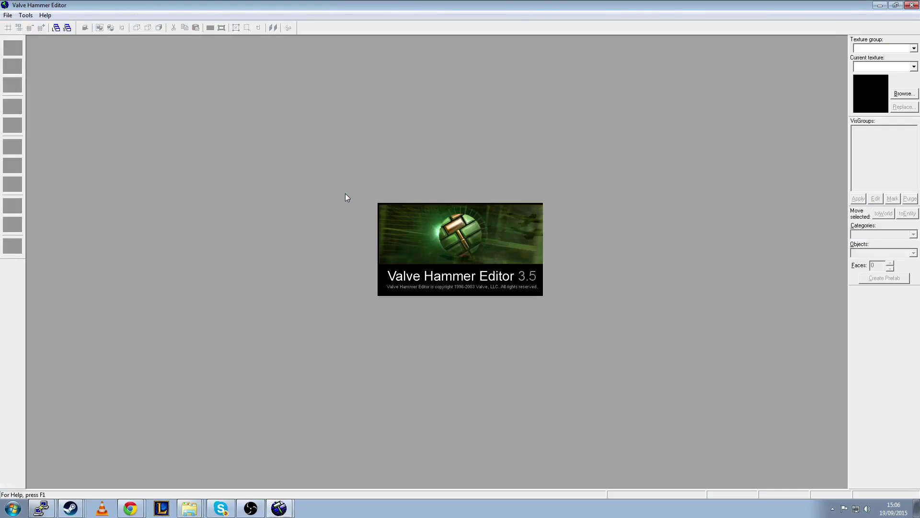
{"action": "left_click_drag", "start_coordinate": [398, 206], "coordinate": [375, 146]}
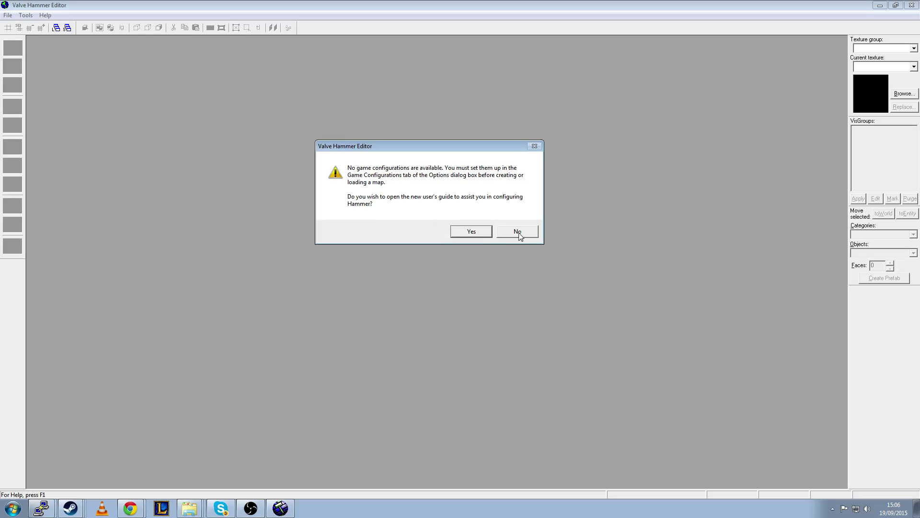
{"action": "left_click", "coordinate": [480, 234]}
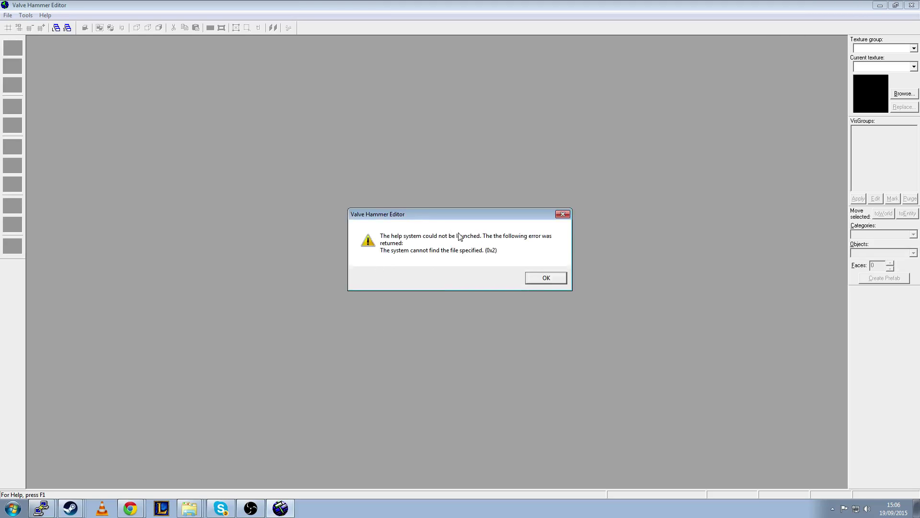
{"action": "left_click_drag", "start_coordinate": [416, 211], "coordinate": [370, 159]}
{"action": "left_click", "coordinate": [495, 219]}
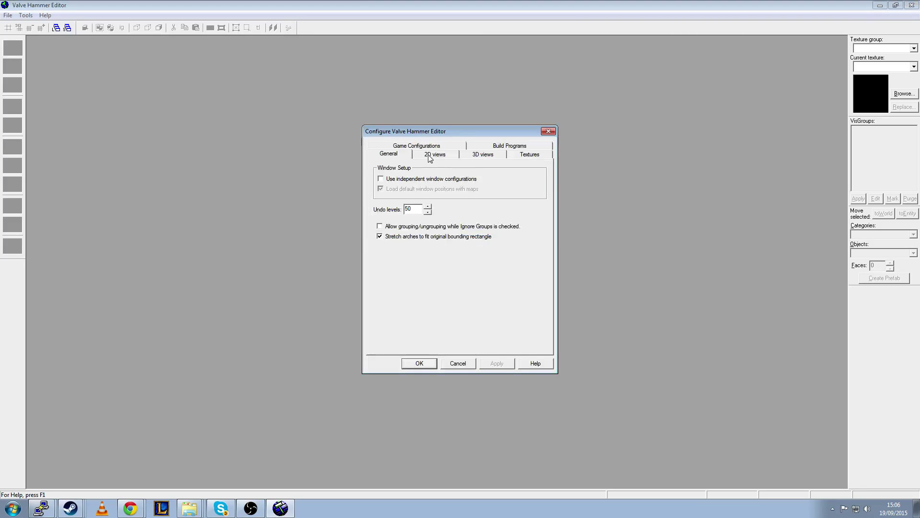
{"action": "left_click_drag", "start_coordinate": [422, 132], "coordinate": [457, 135]}
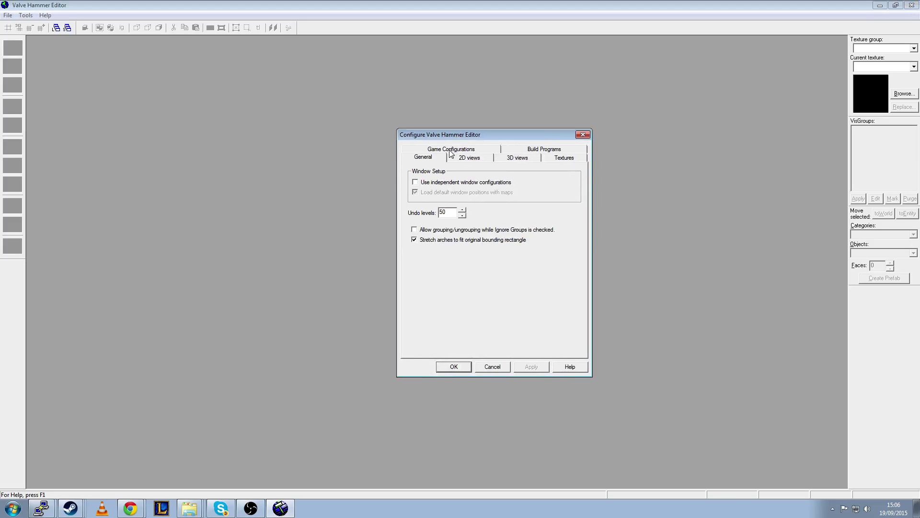
Check the empty Game Configurations page, close it, then reopen Tools > Options
{"action": "left_click", "coordinate": [451, 151]}
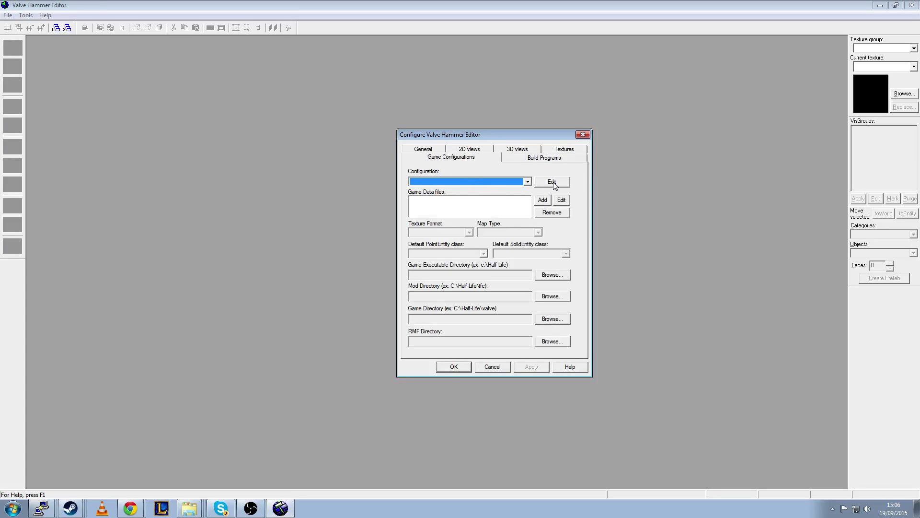
{"action": "left_click", "coordinate": [432, 150]}
{"action": "left_click", "coordinate": [432, 152]}
{"action": "left_click", "coordinate": [583, 134]}
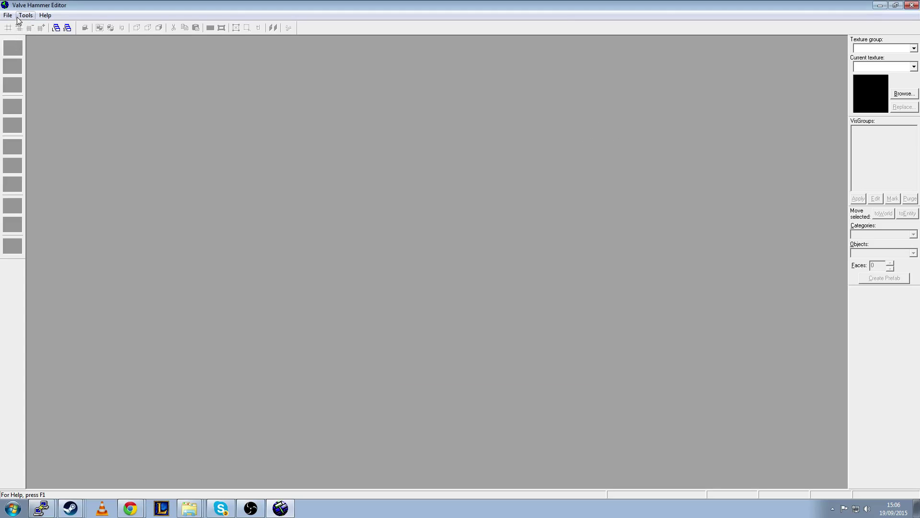
{"action": "left_click", "coordinate": [26, 15]}
{"action": "left_click", "coordinate": [38, 37]}
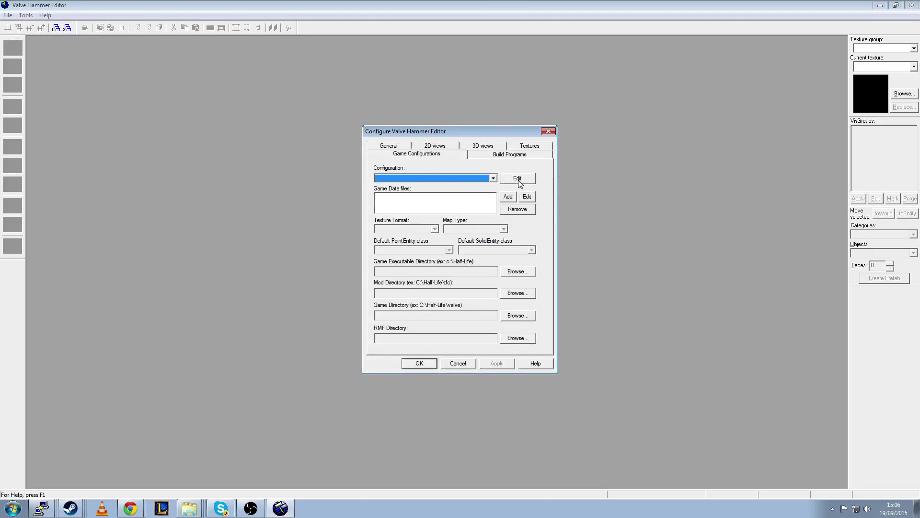
Add a new game configuration named 'Counter-Strike'
{"action": "left_click", "coordinate": [518, 179]}
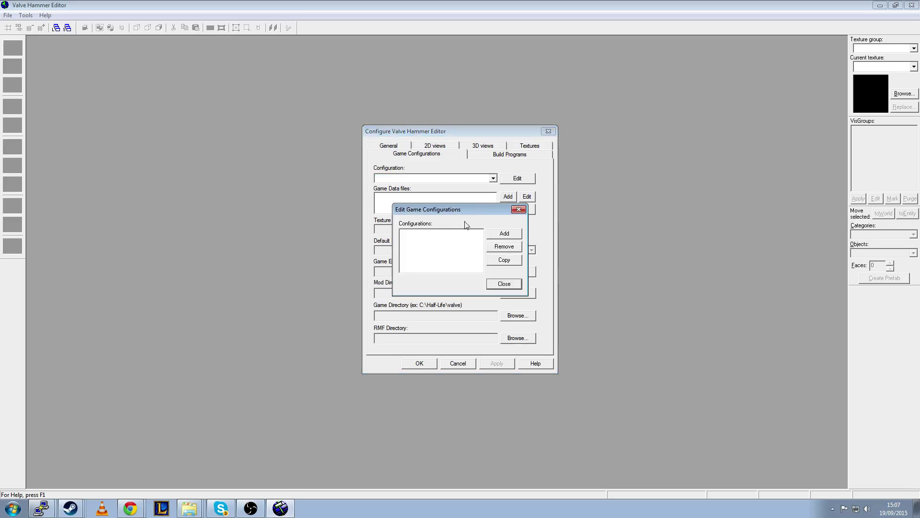
{"action": "left_click", "coordinate": [508, 233]}
{"action": "type", "text": "C"}
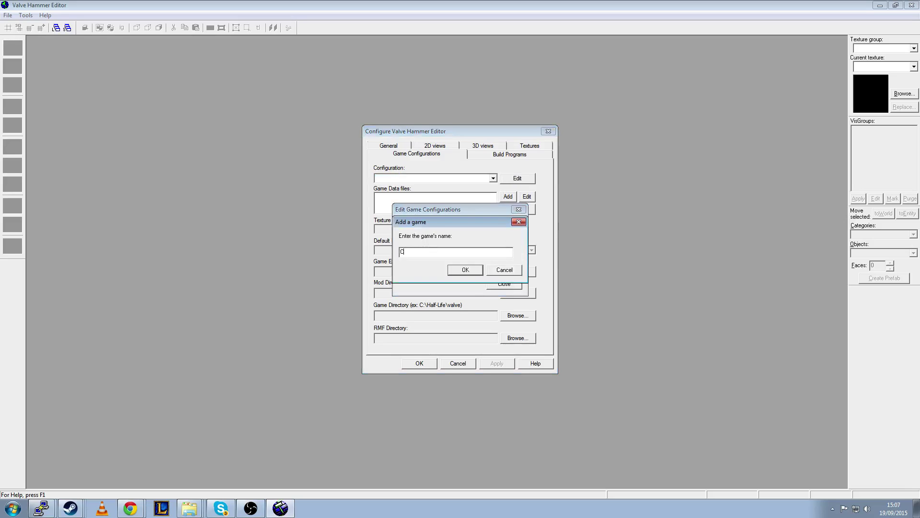
{"action": "type", "text": "ounter-Strike"}
{"action": "left_click", "coordinate": [464, 269]}
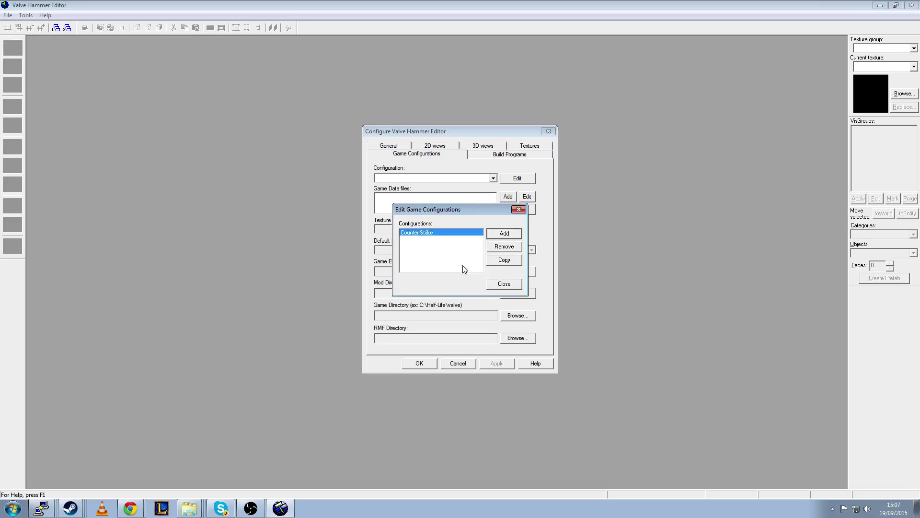
{"action": "left_click", "coordinate": [504, 284]}
Add cs_expert-tom793c_wc35.fgd and cstrike_expert.fgd from J:\Hammer\Fgd as game data files
{"action": "left_click", "coordinate": [508, 198]}
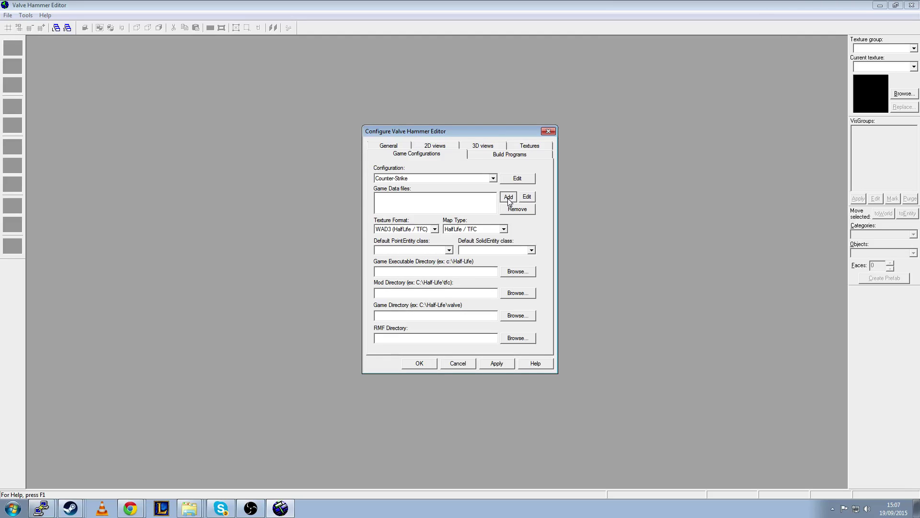
{"action": "left_click", "coordinate": [539, 249]}
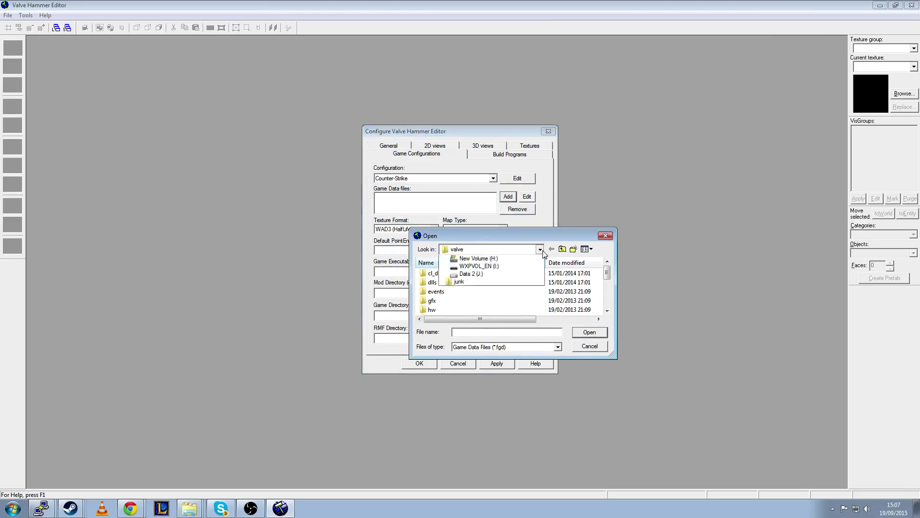
{"action": "left_click", "coordinate": [472, 405]}
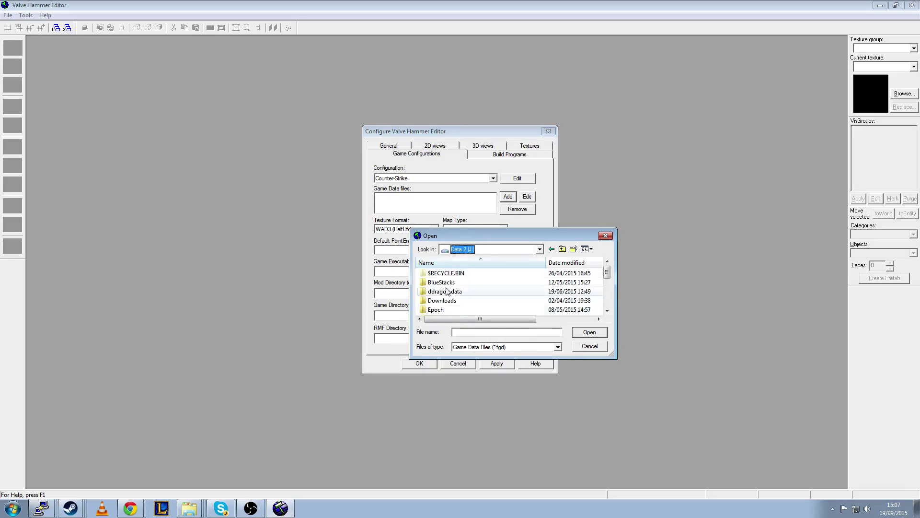
{"action": "scroll", "coordinate": [460, 287], "scroll_direction": "down", "scroll_amount": 1}
{"action": "double_click", "coordinate": [443, 281]}
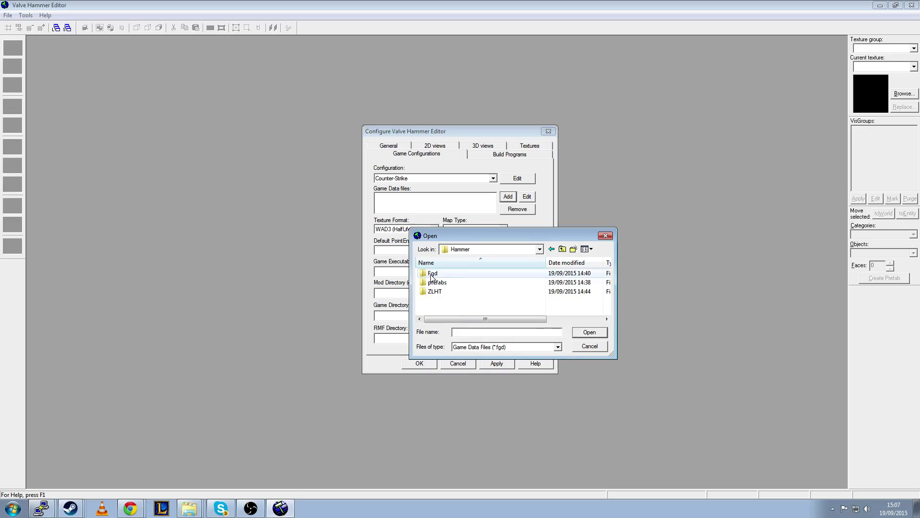
{"action": "double_click", "coordinate": [433, 273]}
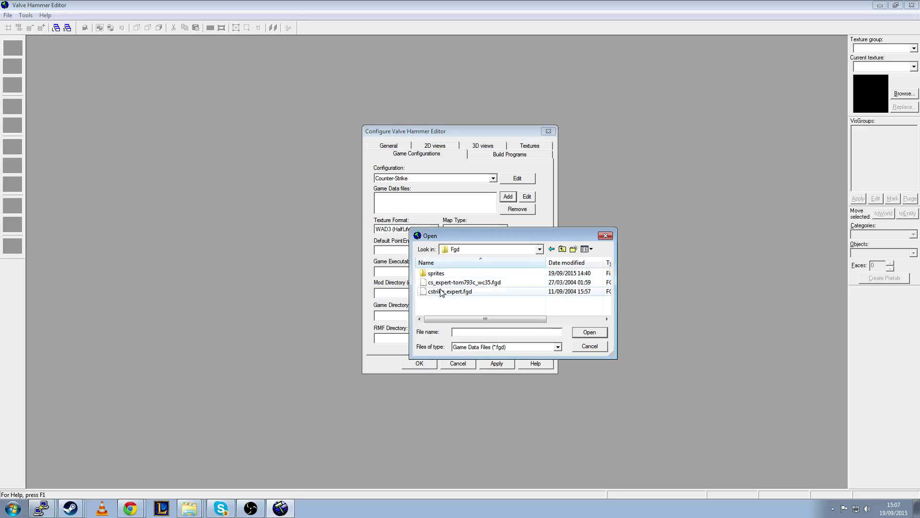
{"action": "left_click_drag", "start_coordinate": [464, 245], "coordinate": [504, 257]}
{"action": "left_click", "coordinate": [505, 293]}
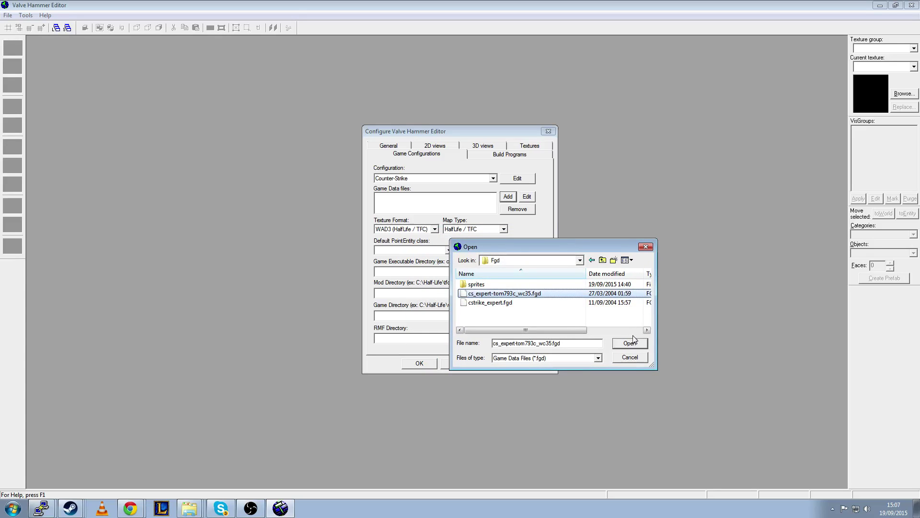
{"action": "left_click", "coordinate": [630, 343]}
{"action": "left_click", "coordinate": [509, 197]}
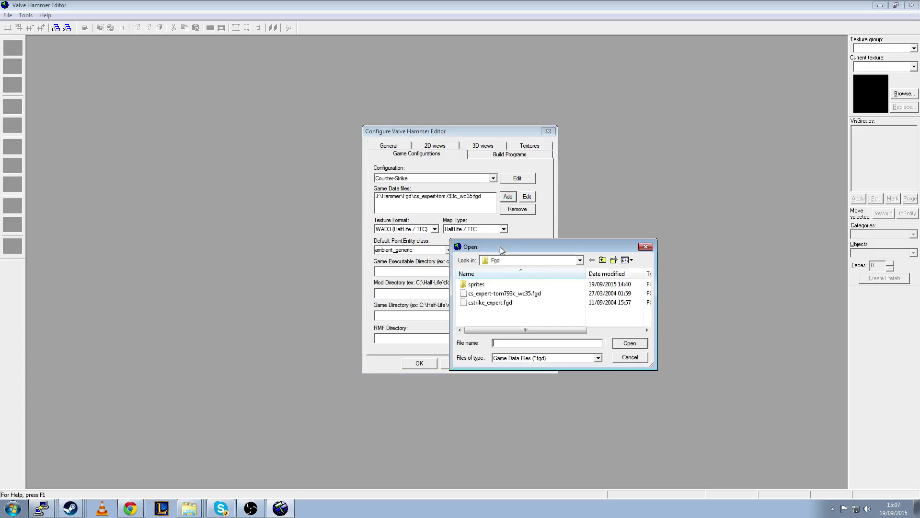
{"action": "left_click", "coordinate": [501, 301]}
{"action": "left_click", "coordinate": [630, 343]}
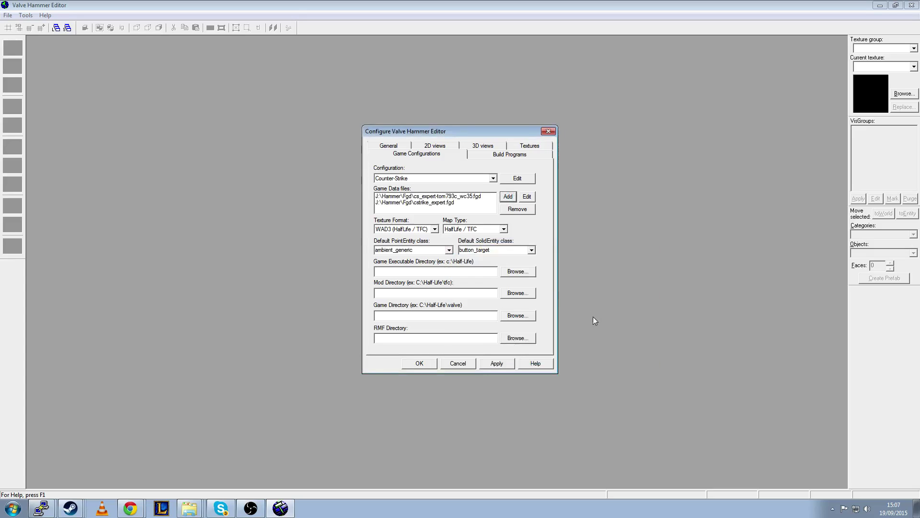
Browse for the game executable directory and expand G:\Program Files (x86)
{"action": "left_click", "coordinate": [408, 271]}
{"action": "left_click", "coordinate": [518, 275]}
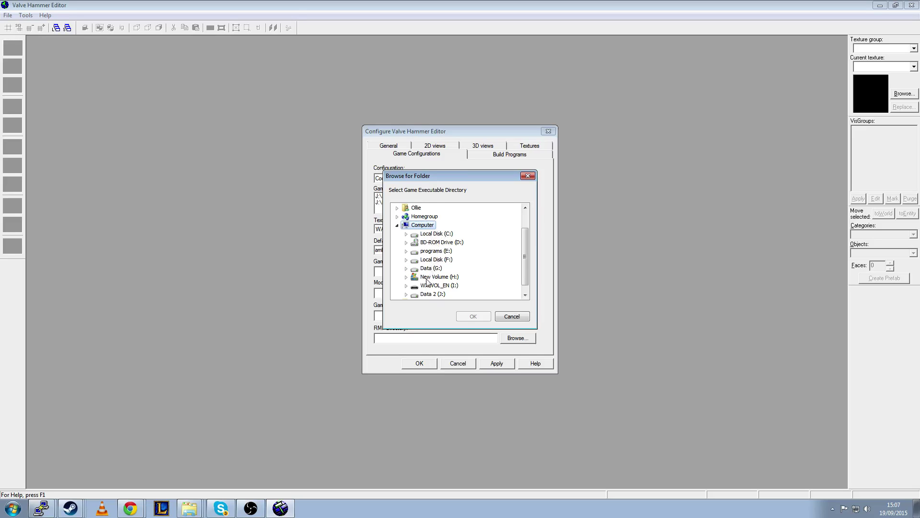
{"action": "scroll", "coordinate": [430, 249], "scroll_direction": "down", "scroll_amount": 1}
{"action": "scroll", "coordinate": [430, 250], "scroll_direction": "up", "scroll_amount": 1}
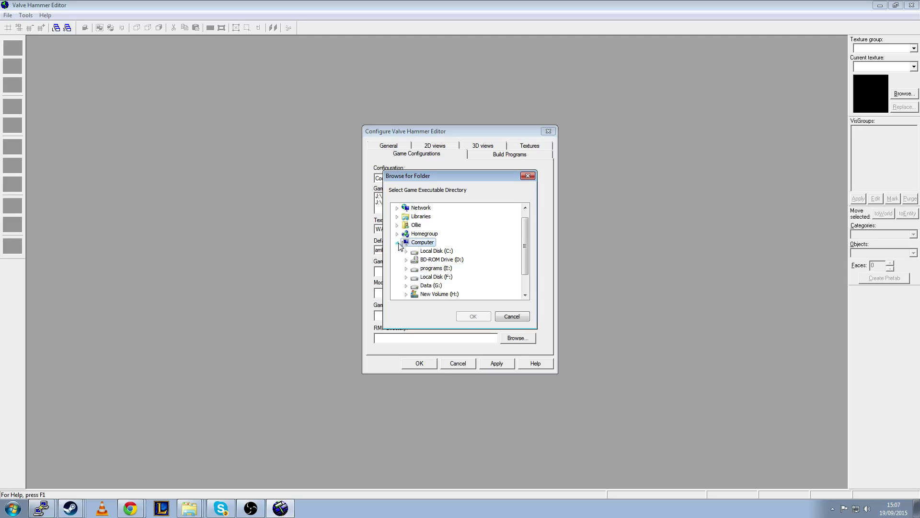
{"action": "left_click", "coordinate": [407, 285]}
{"action": "scroll", "coordinate": [441, 244], "scroll_direction": "down", "scroll_amount": 4}
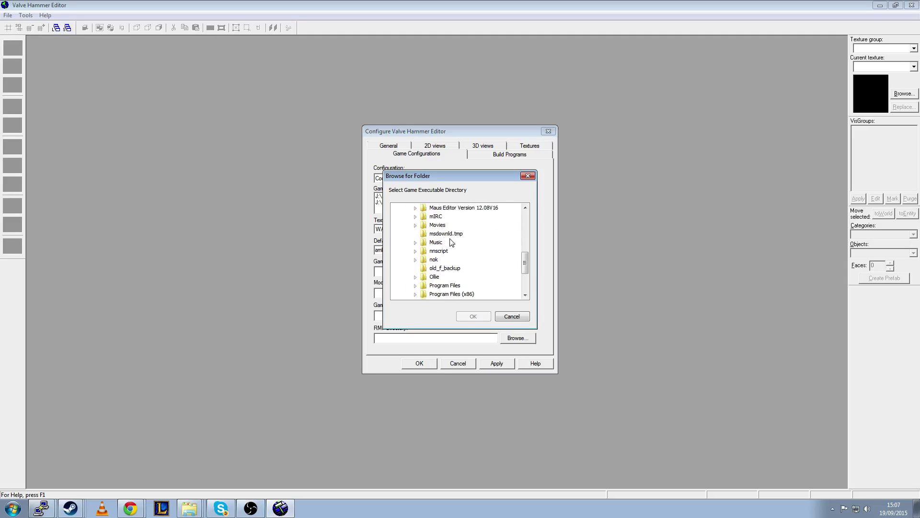
{"action": "left_click", "coordinate": [419, 270]}
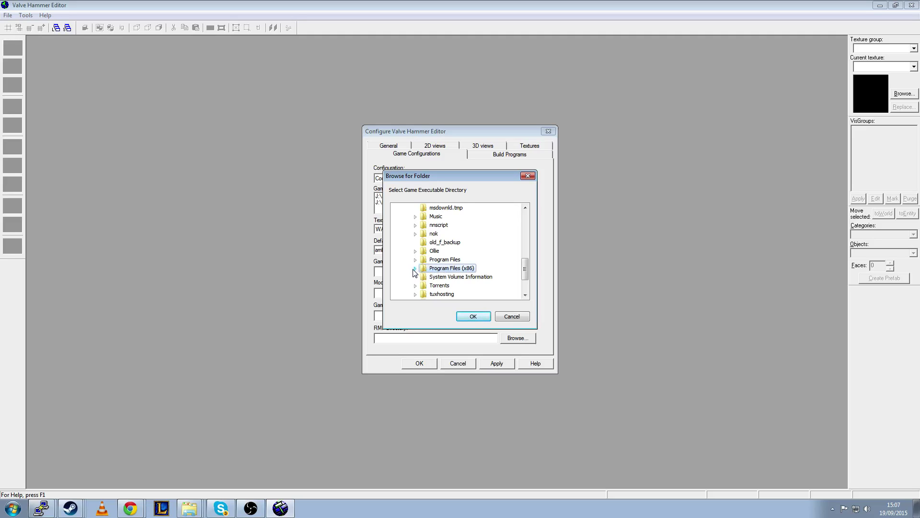
{"action": "left_click", "coordinate": [415, 269]}
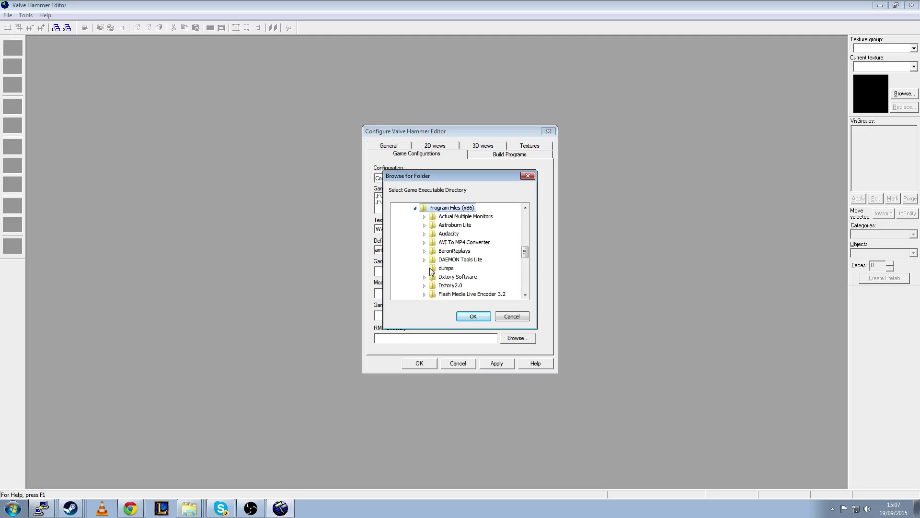
{"action": "scroll", "coordinate": [429, 282], "scroll_direction": "down", "scroll_amount": 6}
Navigate Steam\steamapps\common and select the Half-Life folder
{"action": "left_click", "coordinate": [425, 285]}
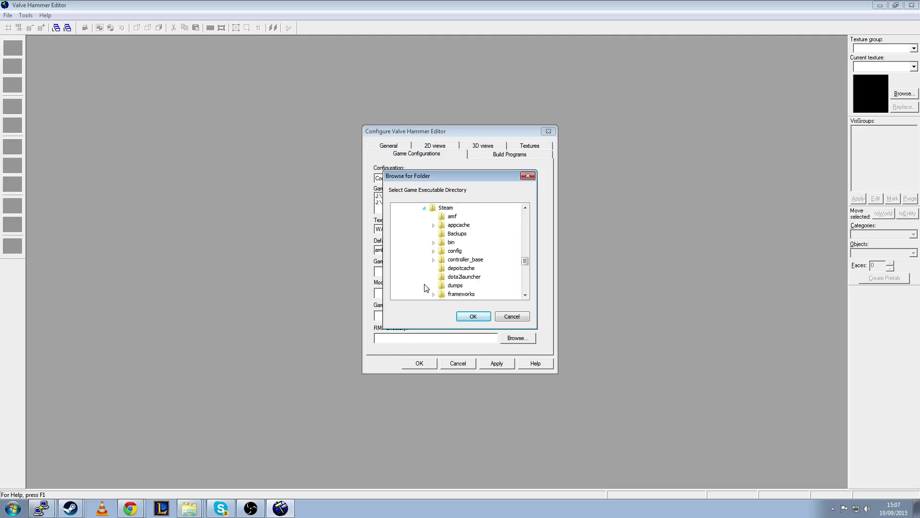
{"action": "scroll", "coordinate": [461, 275], "scroll_direction": "down", "scroll_amount": 2}
{"action": "scroll", "coordinate": [462, 278], "scroll_direction": "down", "scroll_amount": 3}
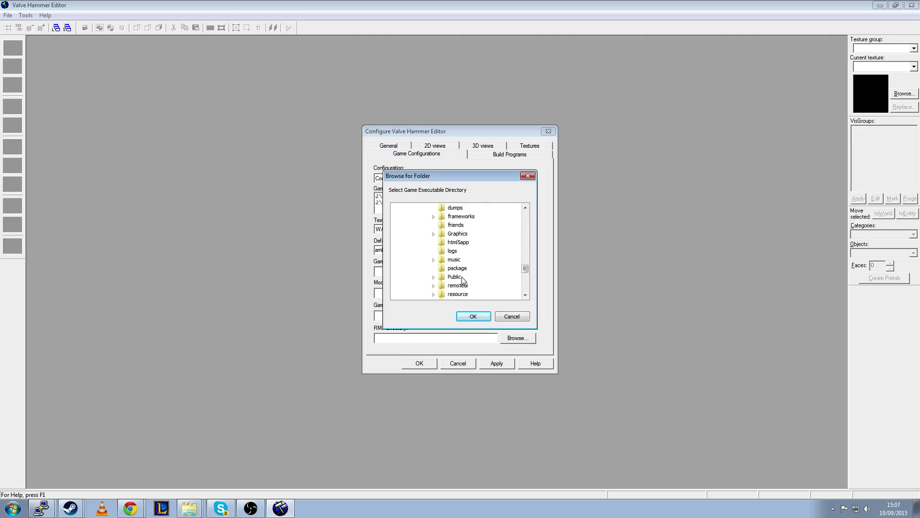
{"action": "left_click", "coordinate": [434, 277]}
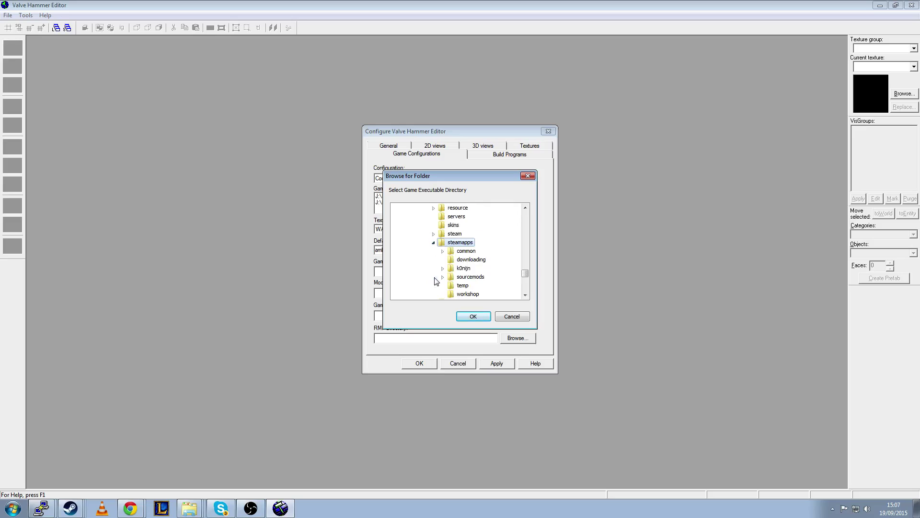
{"action": "double_click", "coordinate": [453, 256]}
{"action": "scroll", "coordinate": [483, 252], "scroll_direction": "down", "scroll_amount": 1}
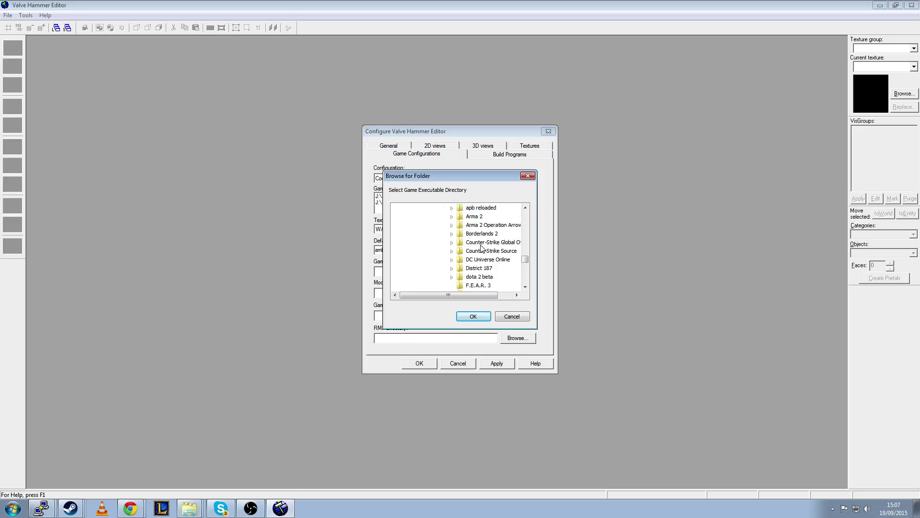
{"action": "scroll", "coordinate": [485, 242], "scroll_direction": "down", "scroll_amount": 1}
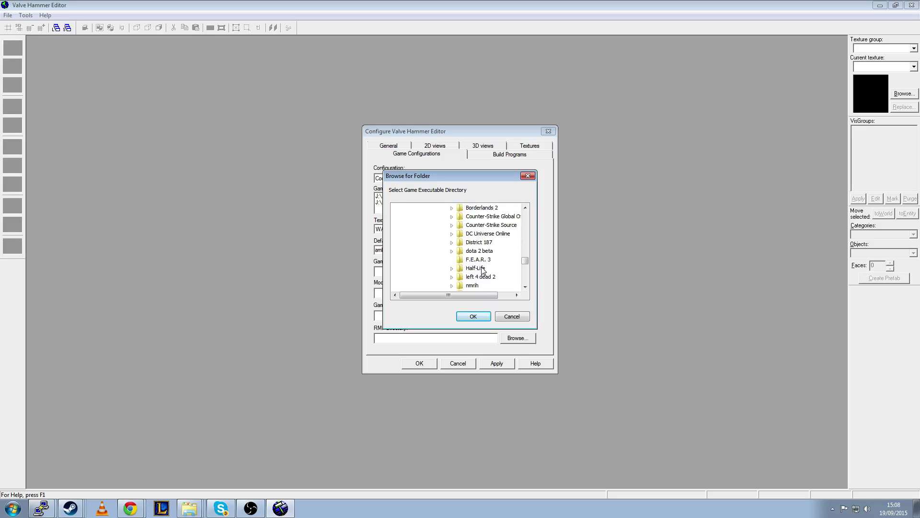
{"action": "left_click", "coordinate": [477, 268]}
{"action": "left_click_drag", "start_coordinate": [485, 176], "coordinate": [681, 184]}
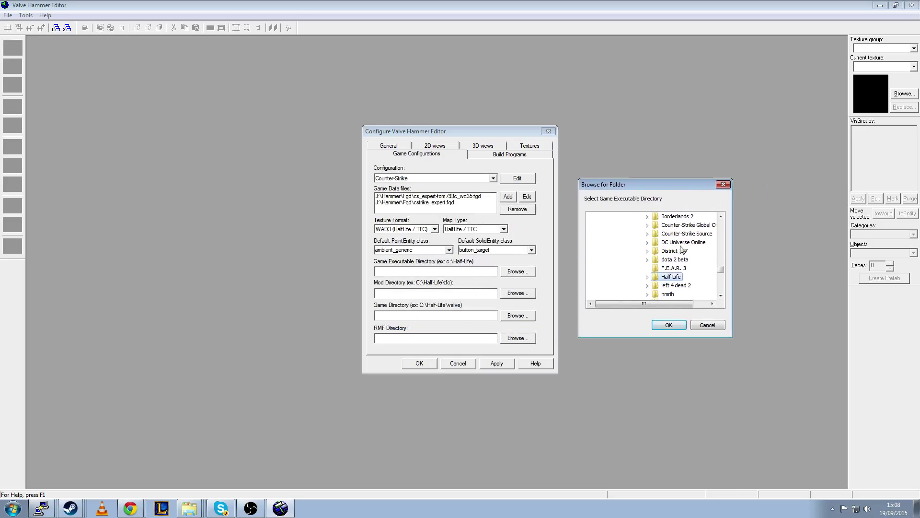
Confirm Half-Life as the executable directory and browse G:\Program Files (x86) for the mod directory
{"action": "left_click", "coordinate": [669, 326]}
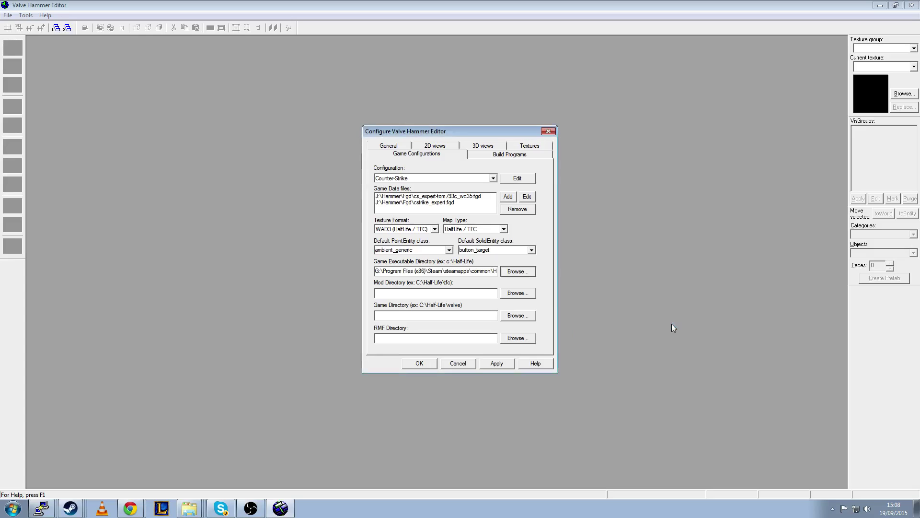
{"action": "left_click", "coordinate": [519, 297]}
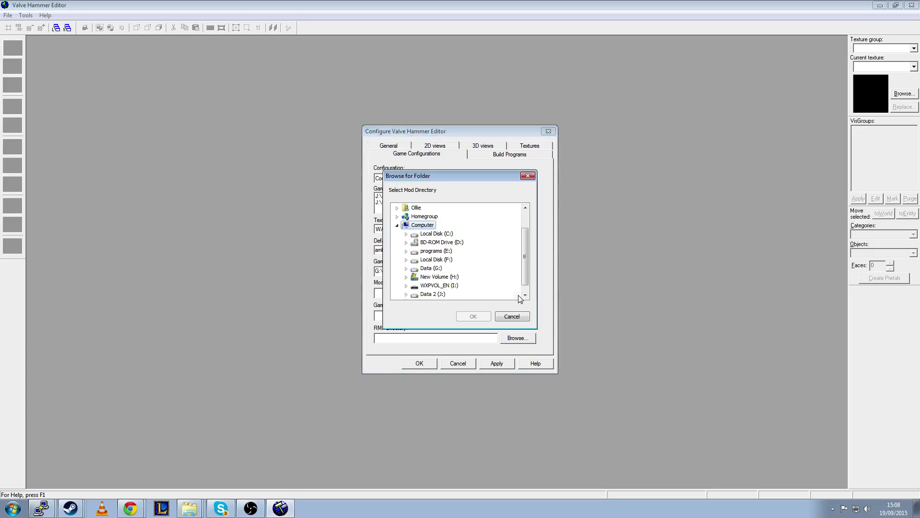
{"action": "scroll", "coordinate": [448, 258], "scroll_direction": "down", "scroll_amount": 1}
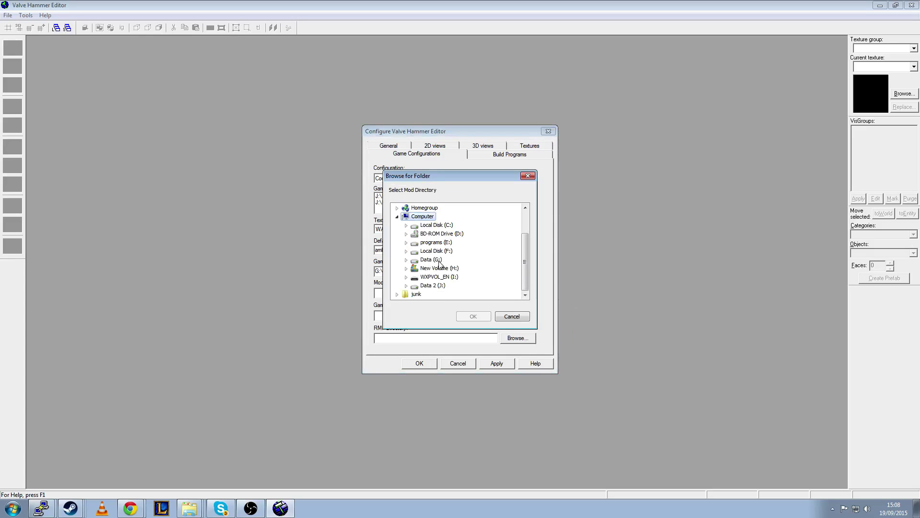
{"action": "left_click", "coordinate": [406, 260]}
{"action": "scroll", "coordinate": [466, 254], "scroll_direction": "down", "scroll_amount": 3}
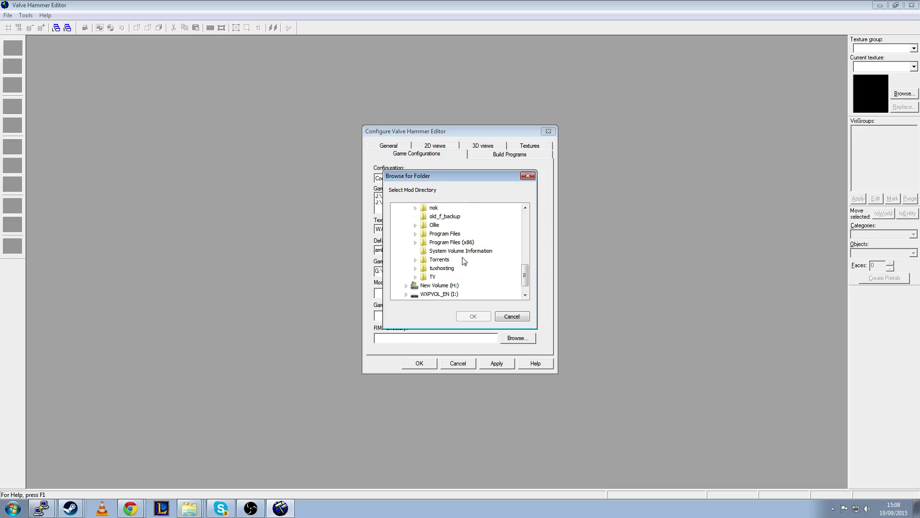
{"action": "left_click", "coordinate": [416, 243]}
{"action": "scroll", "coordinate": [444, 281], "scroll_direction": "down", "scroll_amount": 6}
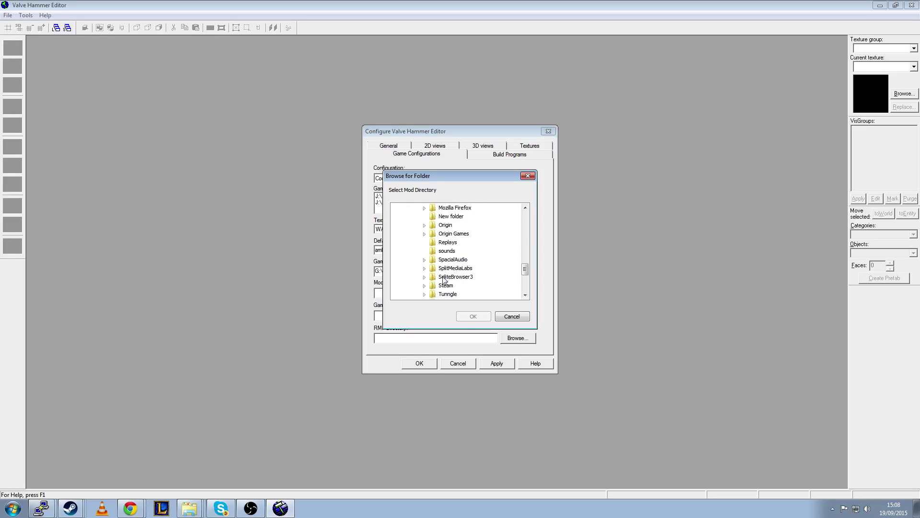
Set the mod directory to Steam\steamapps\common\Half-Life\cstrike
{"action": "left_click", "coordinate": [424, 286]}
{"action": "scroll", "coordinate": [447, 280], "scroll_direction": "down", "scroll_amount": 5}
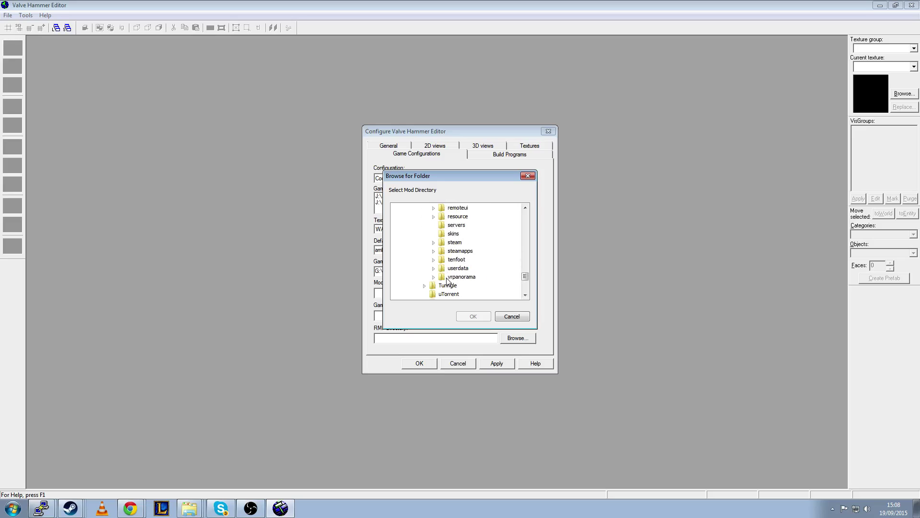
{"action": "left_click", "coordinate": [433, 250]}
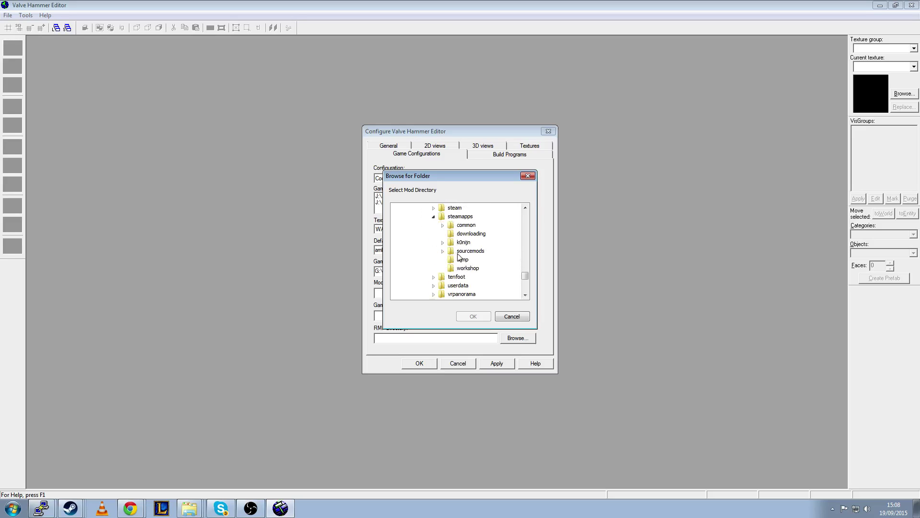
{"action": "left_click", "coordinate": [443, 225]}
{"action": "scroll", "coordinate": [477, 256], "scroll_direction": "down", "scroll_amount": 3}
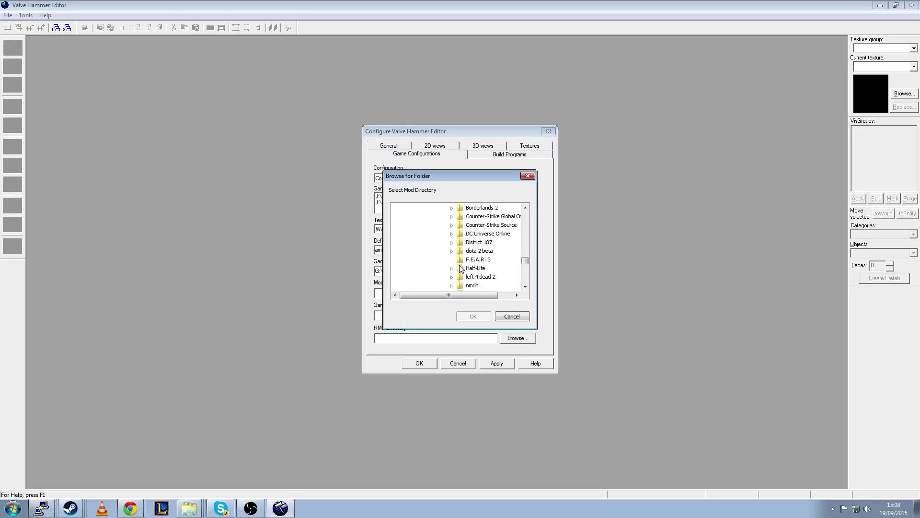
{"action": "left_click", "coordinate": [451, 268]}
{"action": "left_click", "coordinate": [482, 217]}
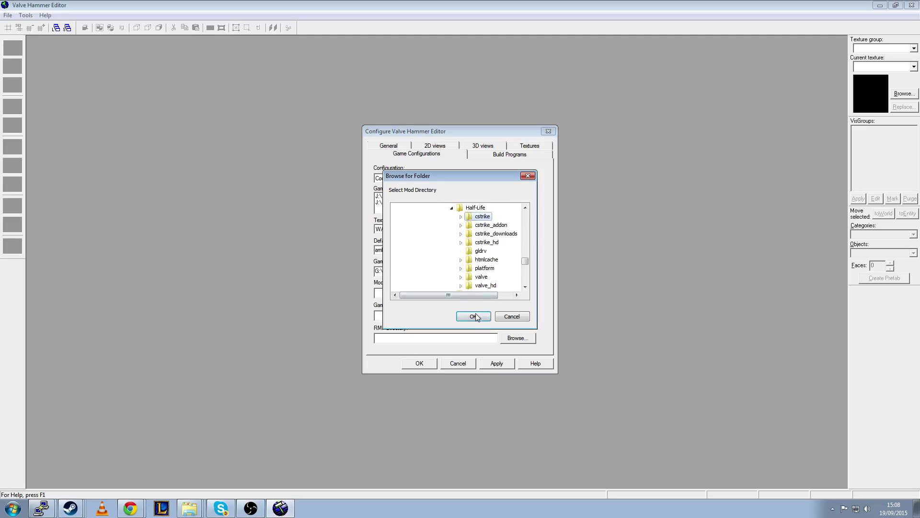
{"action": "left_click", "coordinate": [475, 317]}
Copy the game executable path and paste it into the Game Directory field
{"action": "left_click", "coordinate": [400, 315]}
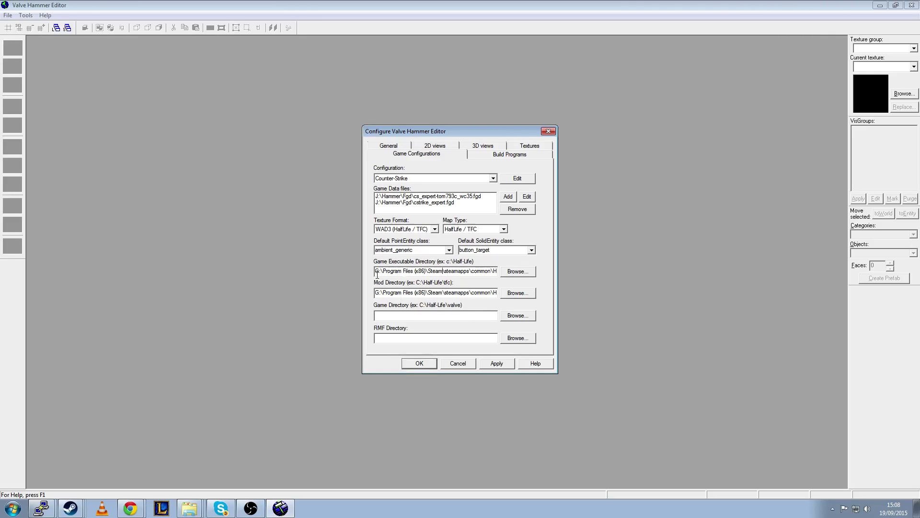
{"action": "left_click_drag", "start_coordinate": [378, 272], "coordinate": [618, 282]}
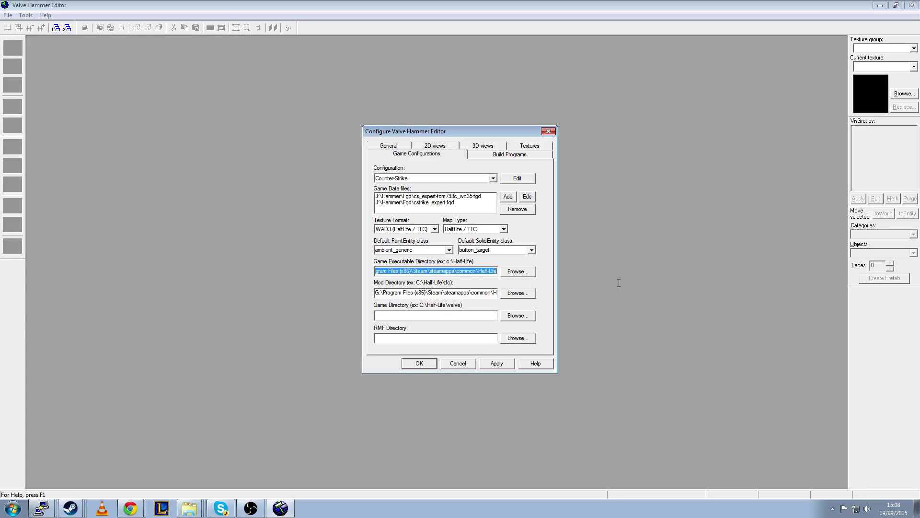
{"action": "key", "text": "ctrl+c"}
{"action": "left_click", "coordinate": [453, 318]}
{"action": "key", "text": "ctrl+v"}
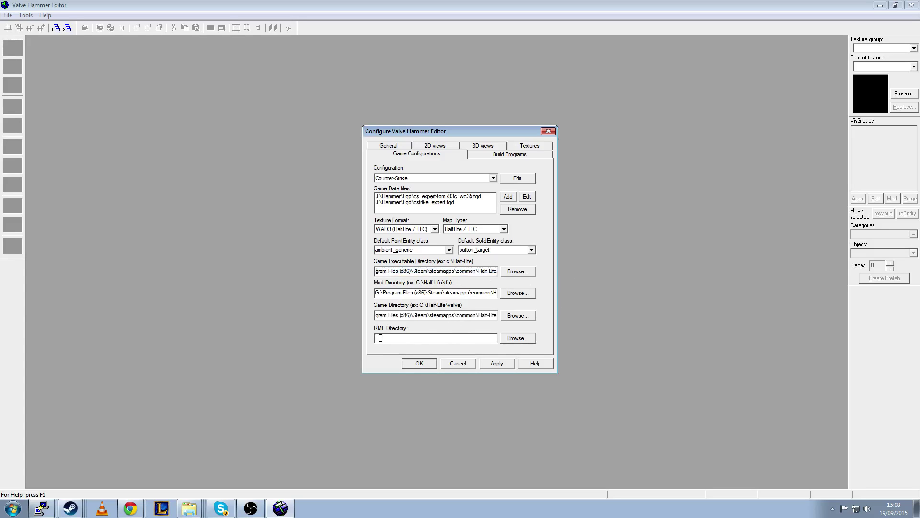
On Build Programs, browse drive G:\Program Files (x86) for the game executable
{"action": "left_click", "coordinate": [498, 157]}
{"action": "left_click", "coordinate": [451, 214]}
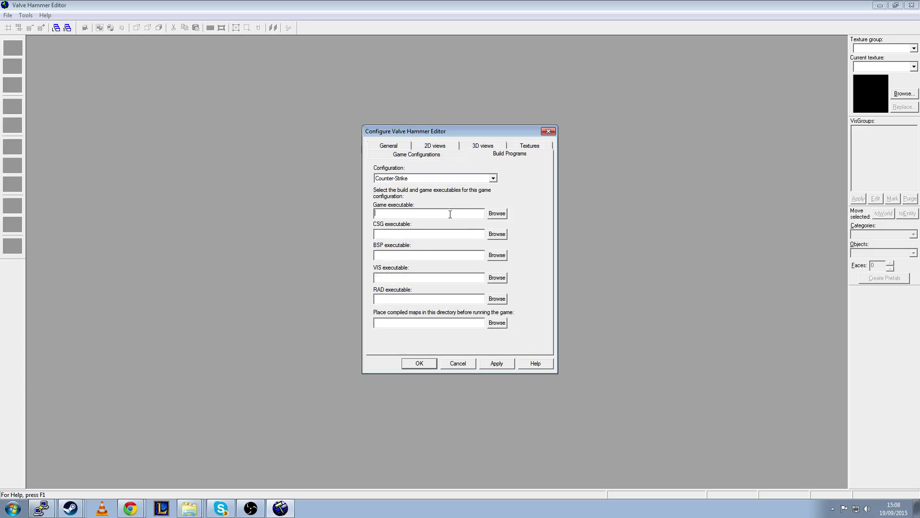
{"action": "left_click", "coordinate": [498, 215]}
{"action": "left_click", "coordinate": [581, 261]}
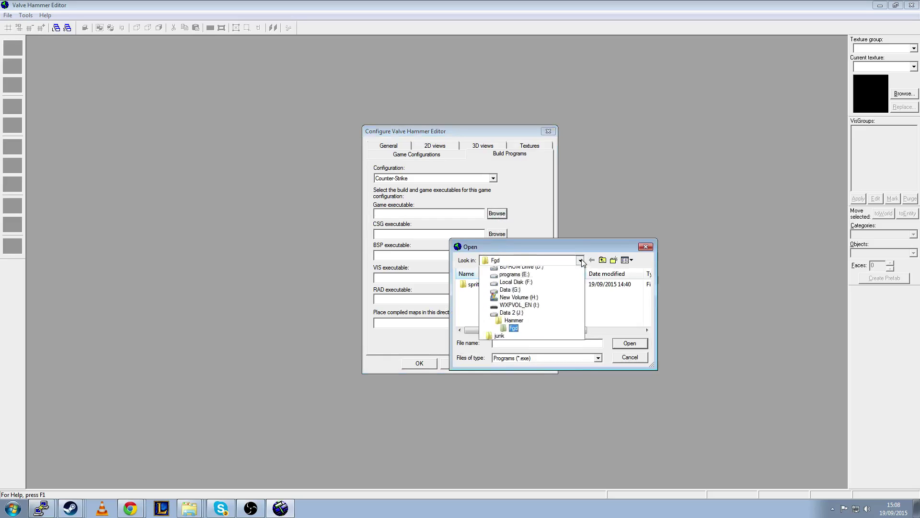
{"action": "left_click", "coordinate": [491, 303]}
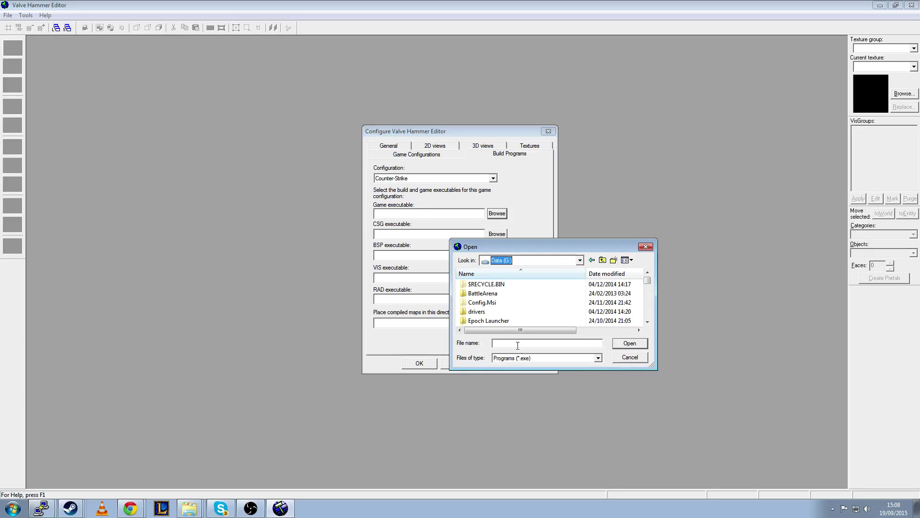
{"action": "left_click", "coordinate": [491, 303]}
{"action": "scroll", "coordinate": [490, 303], "scroll_direction": "down", "scroll_amount": 3}
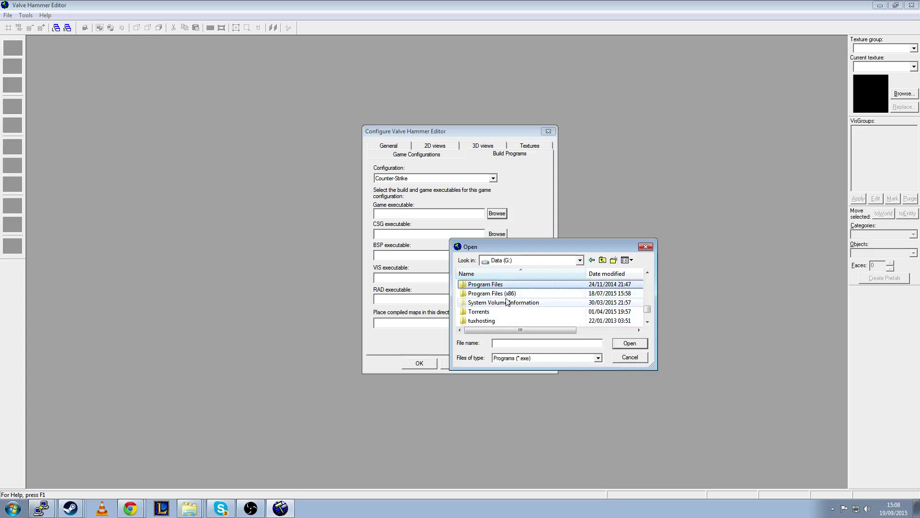
{"action": "double_click", "coordinate": [490, 295]}
{"action": "scroll", "coordinate": [490, 296], "scroll_direction": "down", "scroll_amount": 10}
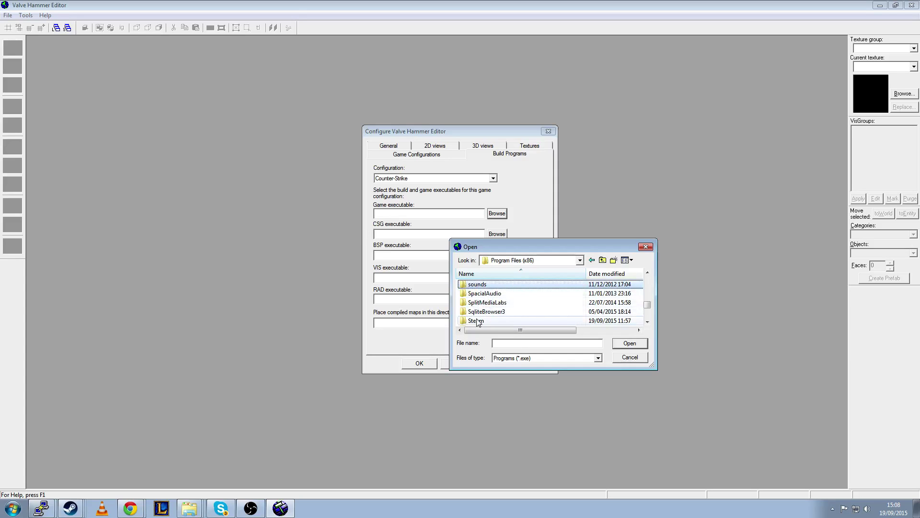
Pick hl.exe from Steam\steamapps\common\Half-Life as the game executable
{"action": "double_click", "coordinate": [483, 303]}
{"action": "left_click", "coordinate": [482, 303]}
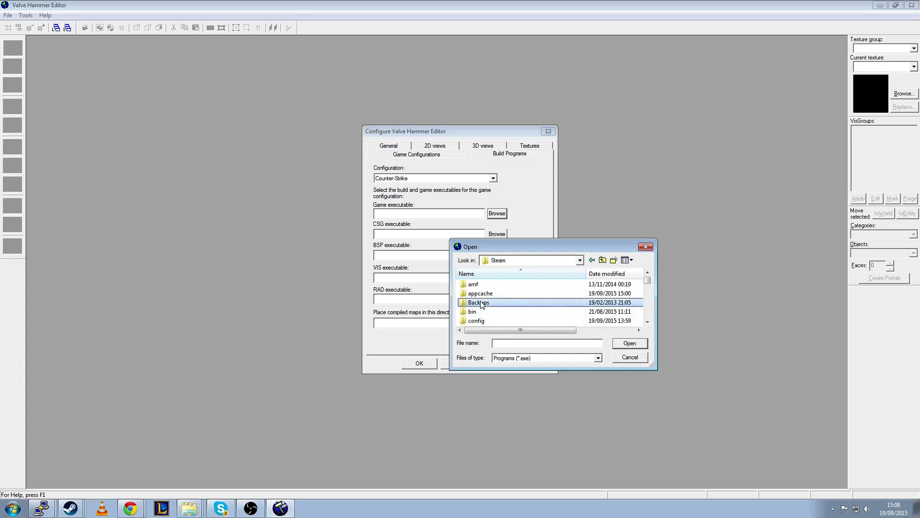
{"action": "scroll", "coordinate": [483, 305], "scroll_direction": "down", "scroll_amount": 5}
{"action": "double_click", "coordinate": [485, 307]}
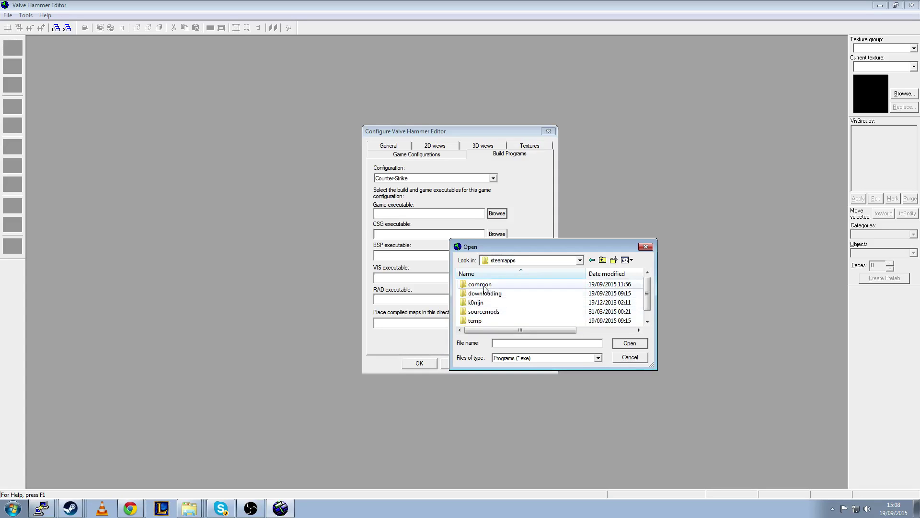
{"action": "double_click", "coordinate": [484, 288]}
{"action": "scroll", "coordinate": [483, 288], "scroll_direction": "down", "scroll_amount": 5}
{"action": "double_click", "coordinate": [481, 288]}
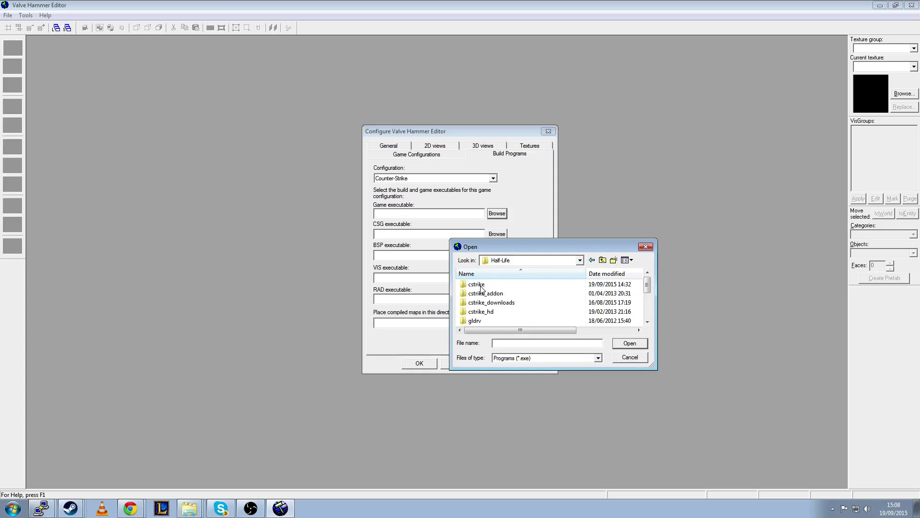
{"action": "scroll", "coordinate": [483, 305], "scroll_direction": "down", "scroll_amount": 5}
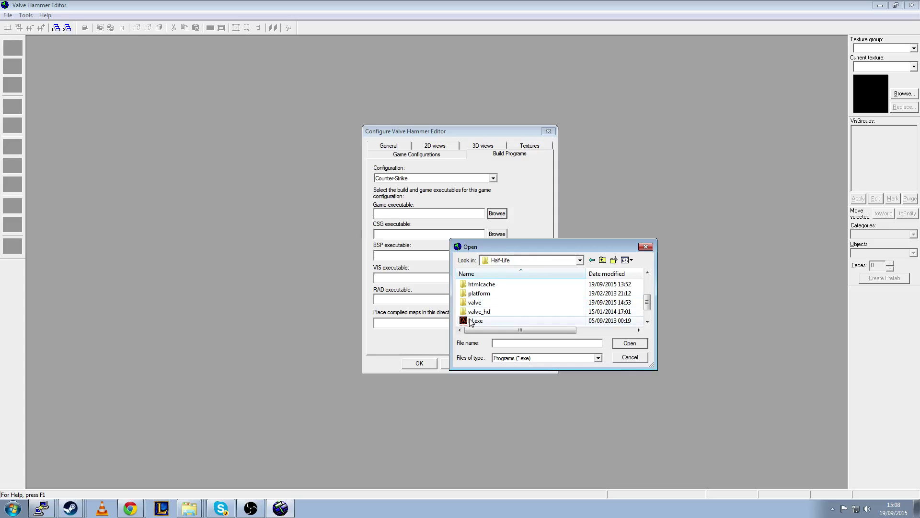
{"action": "left_click", "coordinate": [475, 320]}
{"action": "scroll", "coordinate": [479, 311], "scroll_direction": "down", "scroll_amount": 1}
{"action": "left_click", "coordinate": [629, 343]}
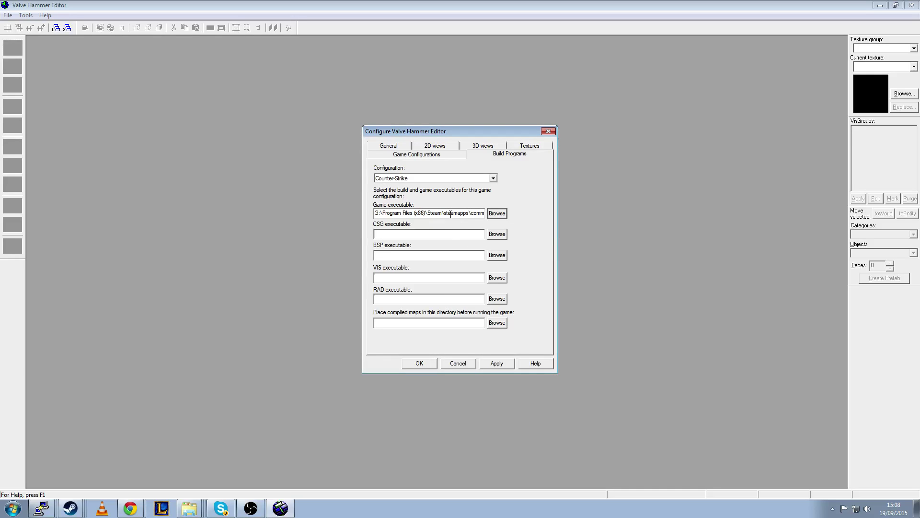
Inspect the game executable path to confirm it ends in common\Half-Life\hl.exe
{"action": "left_click_drag", "start_coordinate": [400, 215], "coordinate": [275, 208]}
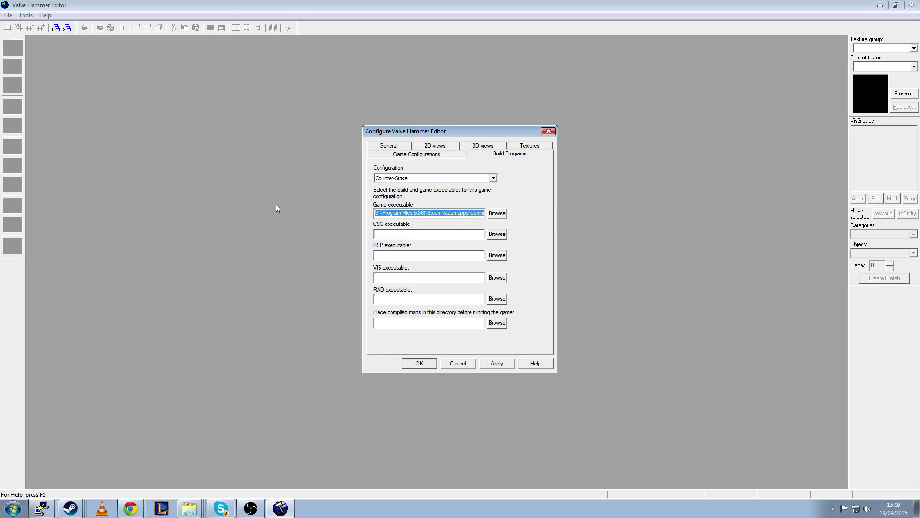
{"action": "left_click", "coordinate": [455, 217]}
{"action": "left_click_drag", "start_coordinate": [455, 216], "coordinate": [571, 219]}
{"action": "left_click", "coordinate": [462, 216]}
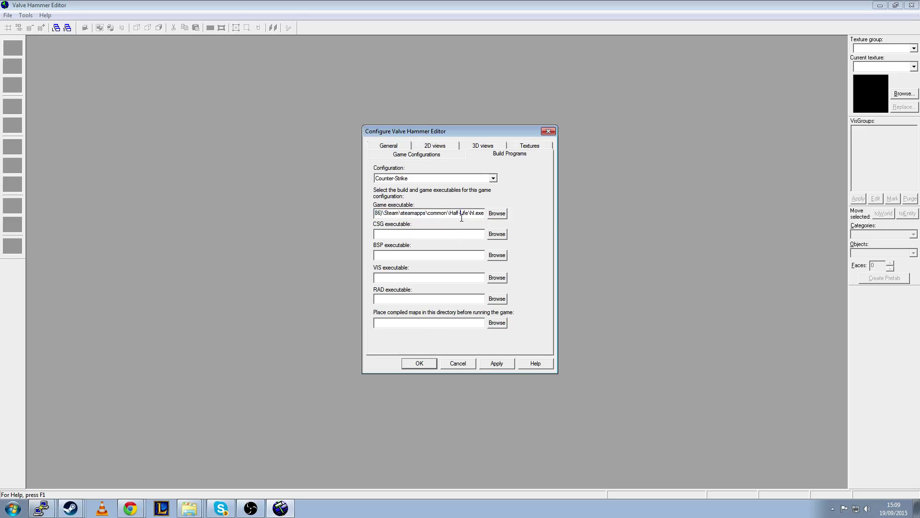
{"action": "left_click_drag", "start_coordinate": [463, 216], "coordinate": [143, 212]}
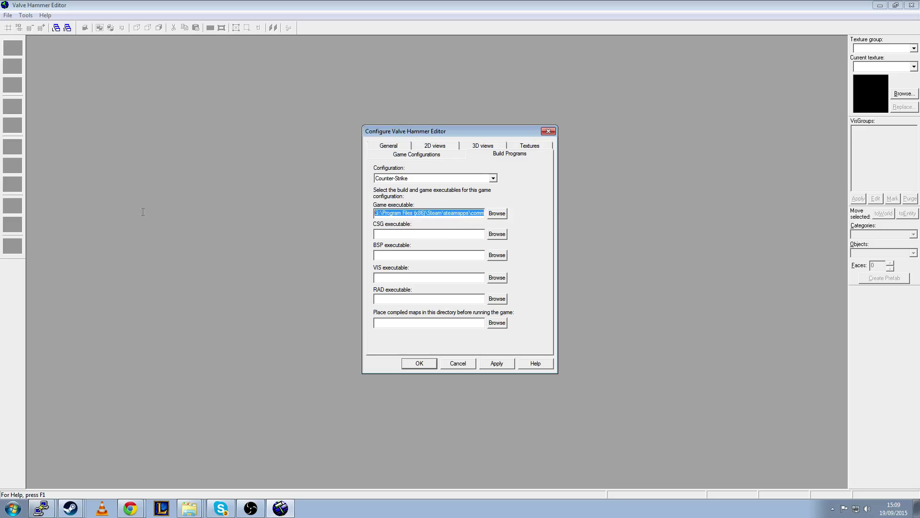
{"action": "left_click", "coordinate": [408, 215]}
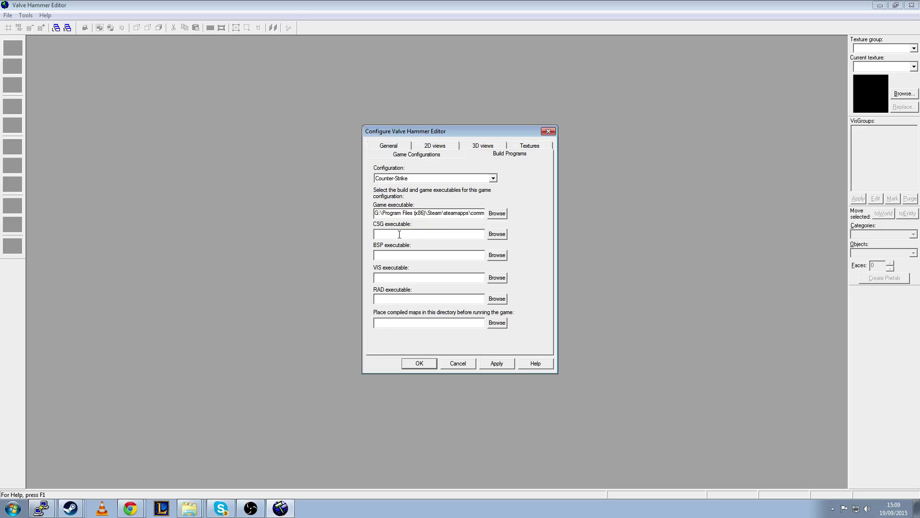
Set the CSG executable to hlcsg.exe in J:\Hammer\ZLHT
{"action": "left_click", "coordinate": [502, 238]}
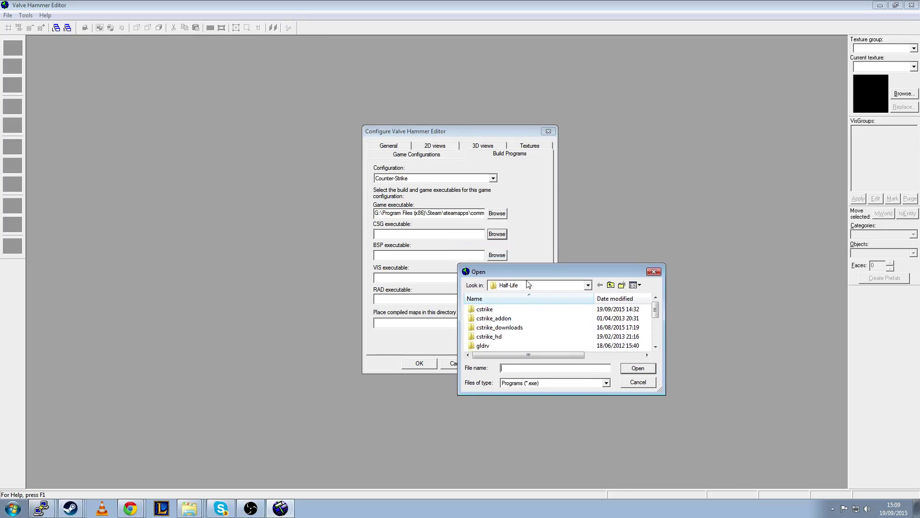
{"action": "left_click", "coordinate": [588, 285]}
{"action": "left_click", "coordinate": [532, 433]}
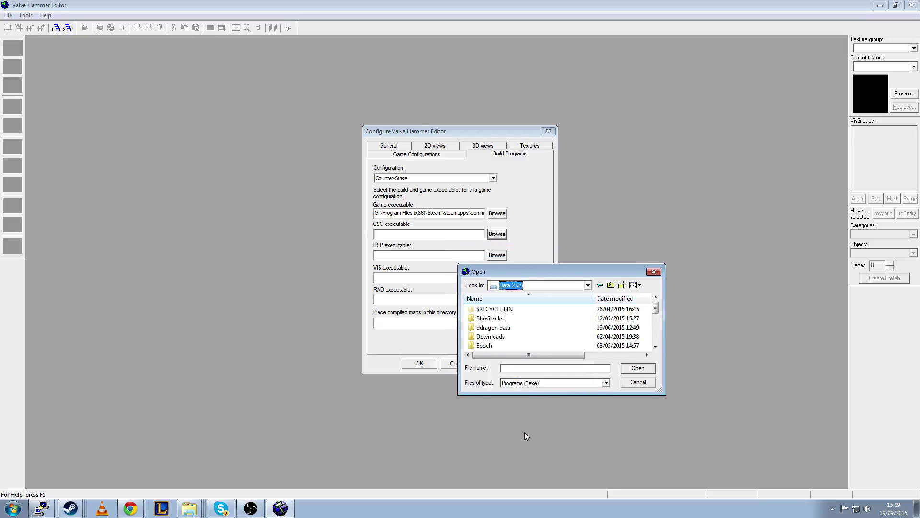
{"action": "scroll", "coordinate": [490, 314], "scroll_direction": "down", "scroll_amount": 5}
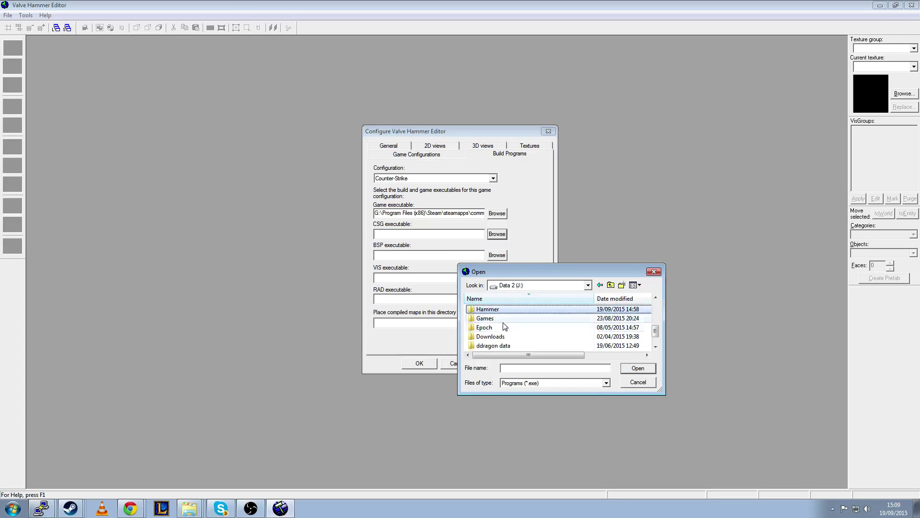
{"action": "double_click", "coordinate": [494, 310]}
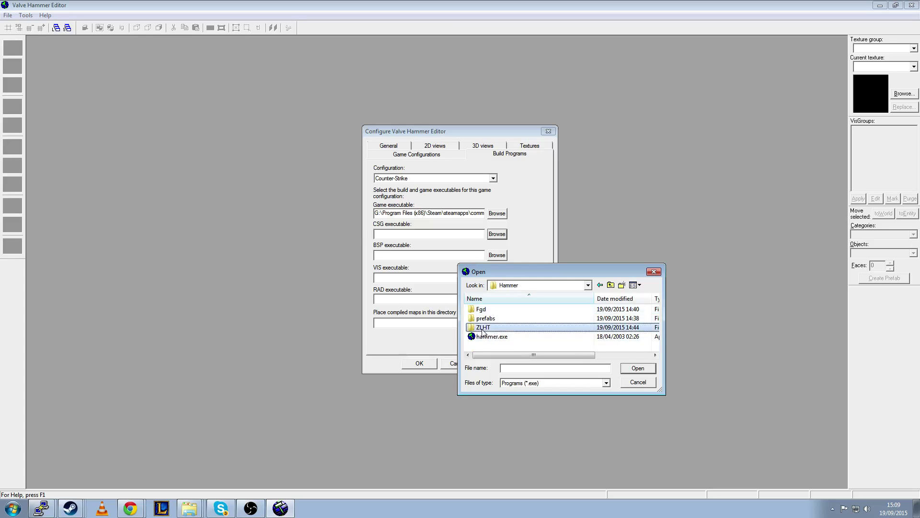
{"action": "double_click", "coordinate": [494, 327]}
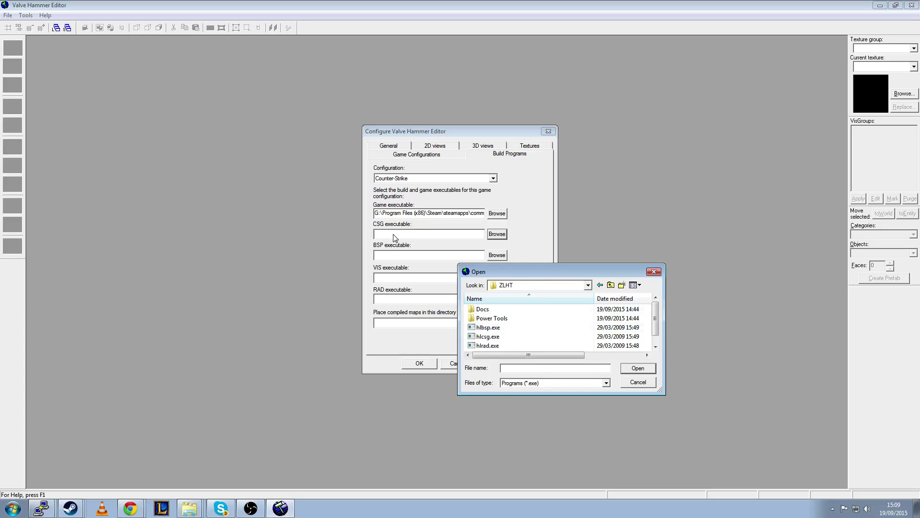
{"action": "left_click", "coordinate": [493, 338]}
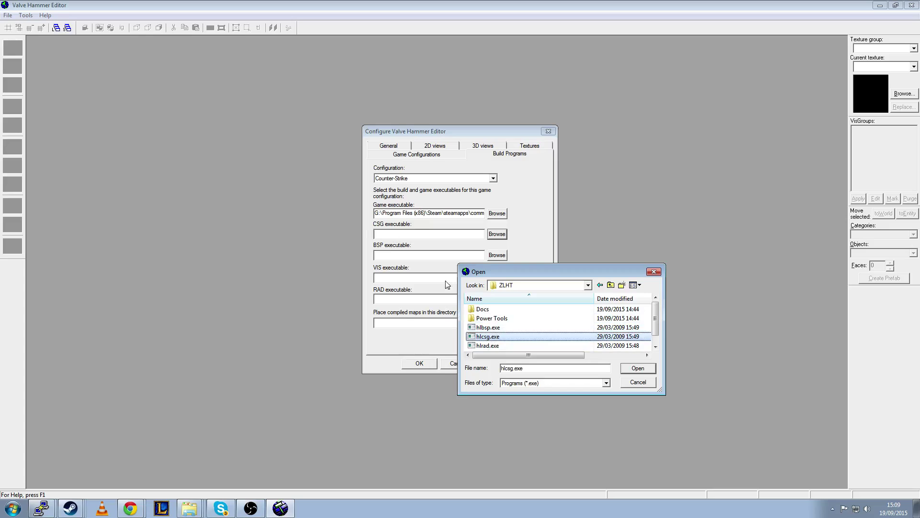
{"action": "left_click", "coordinate": [638, 368]}
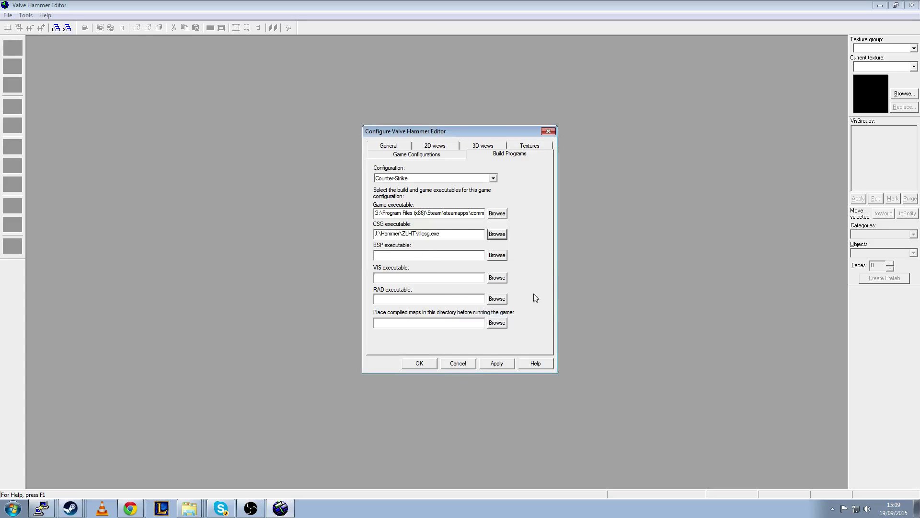
Set the BSP, VIS and RAD executables to hlbsp.exe, hlvis.exe and hlrad.exe
{"action": "left_click", "coordinate": [497, 255]}
{"action": "left_click", "coordinate": [488, 327]}
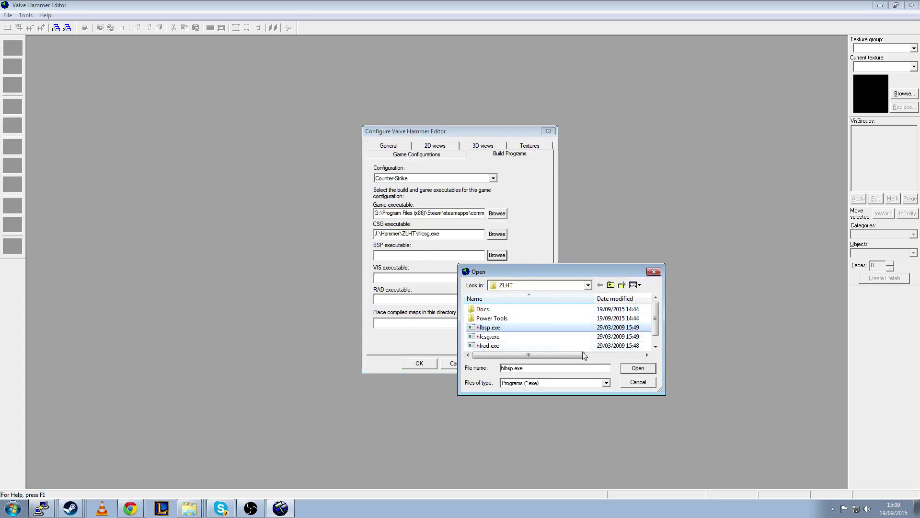
{"action": "left_click", "coordinate": [638, 369]}
{"action": "left_click", "coordinate": [497, 278]}
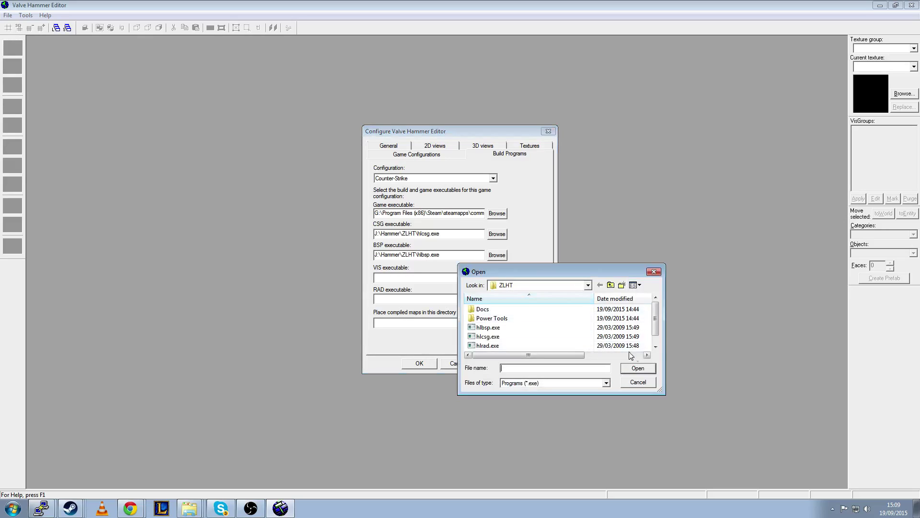
{"action": "left_click", "coordinate": [655, 346]}
{"action": "left_click", "coordinate": [487, 345]}
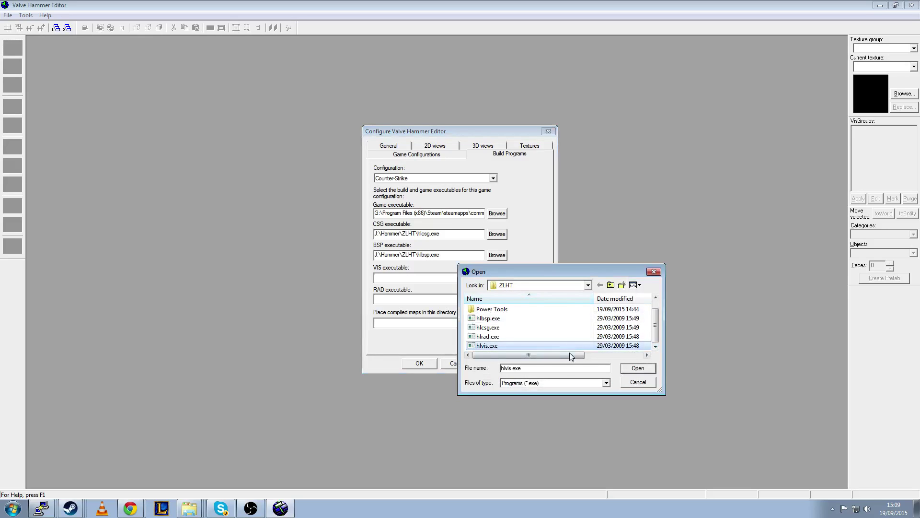
{"action": "left_click", "coordinate": [638, 368]}
{"action": "left_click", "coordinate": [497, 298]}
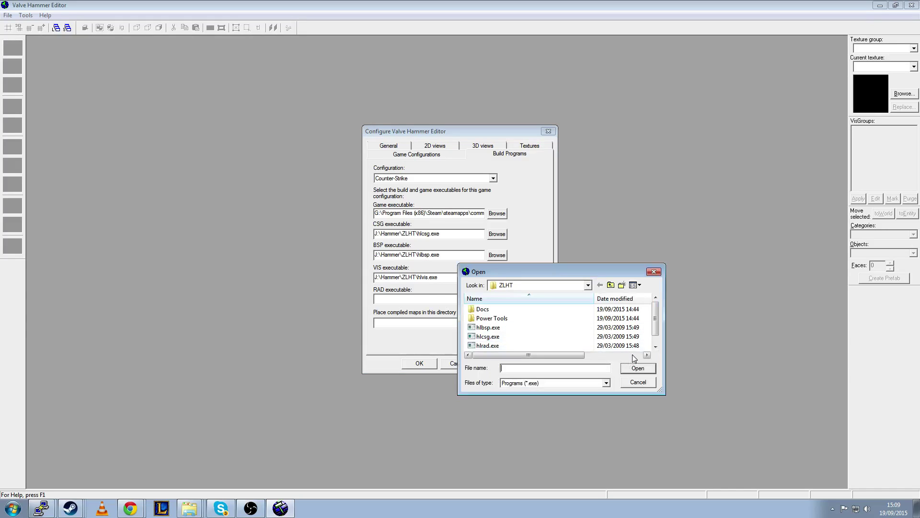
{"action": "left_click", "coordinate": [488, 345]}
{"action": "left_click", "coordinate": [638, 368]}
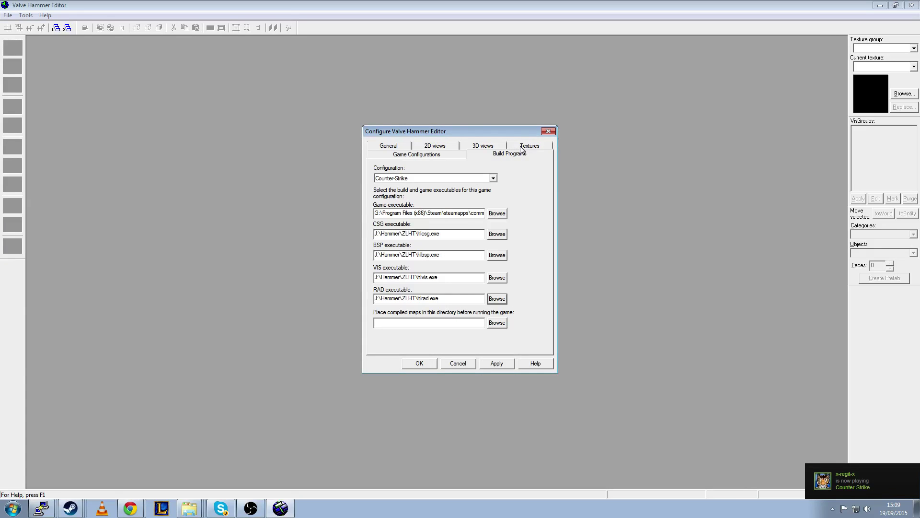
Paste the Half-Life path into the compiled maps directory and append cstrike\maps
{"action": "left_click", "coordinate": [390, 322]}
{"action": "left_click", "coordinate": [495, 324]}
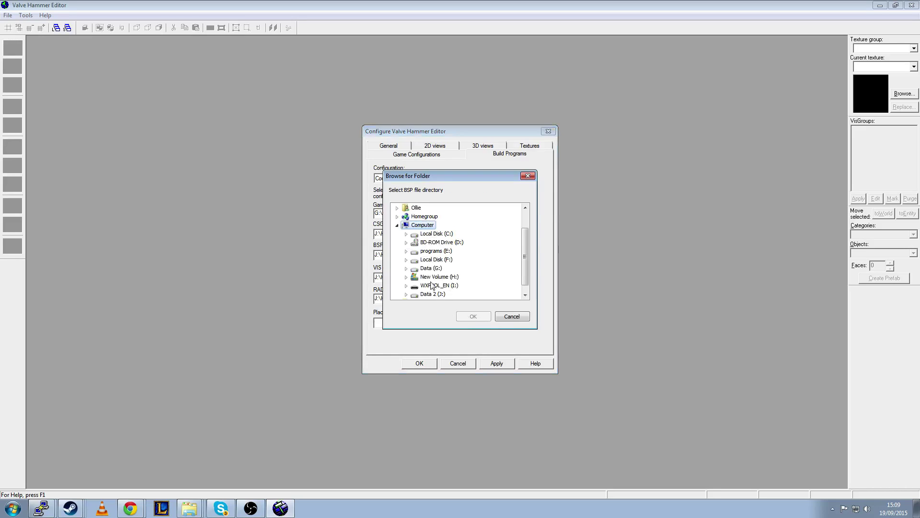
{"action": "left_click", "coordinate": [407, 286]}
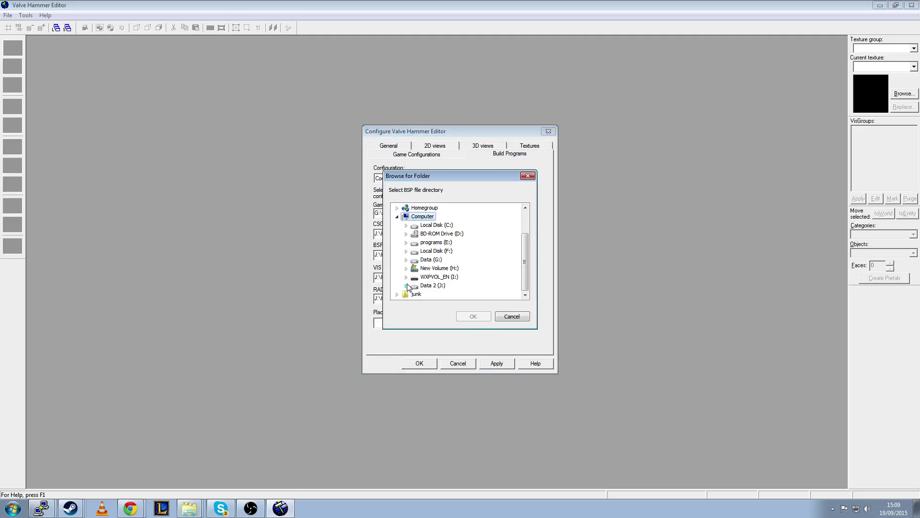
{"action": "left_click", "coordinate": [511, 316]}
{"action": "left_click_drag", "start_coordinate": [376, 212], "coordinate": [486, 213]}
{"action": "key", "text": "ctrl+c"}
{"action": "left_click", "coordinate": [444, 326]}
{"action": "key", "text": "ctrl+v"}
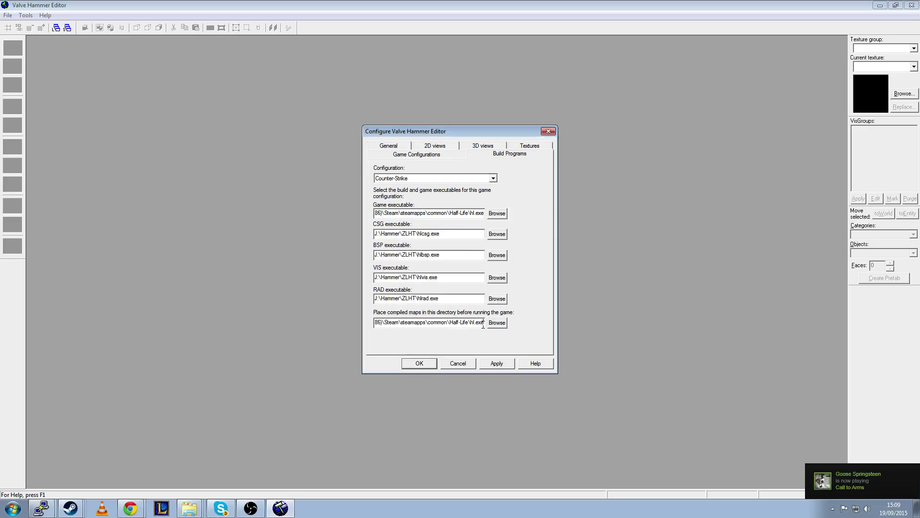
{"action": "key", "text": "BackSpace"}
{"action": "key", "text": "BackSpace"}
{"action": "key", "text": "BackSpace"}
{"action": "key", "text": "BackSpace"}
{"action": "key", "text": "BackSpace"}
{"action": "type", "text": "cstrike"}
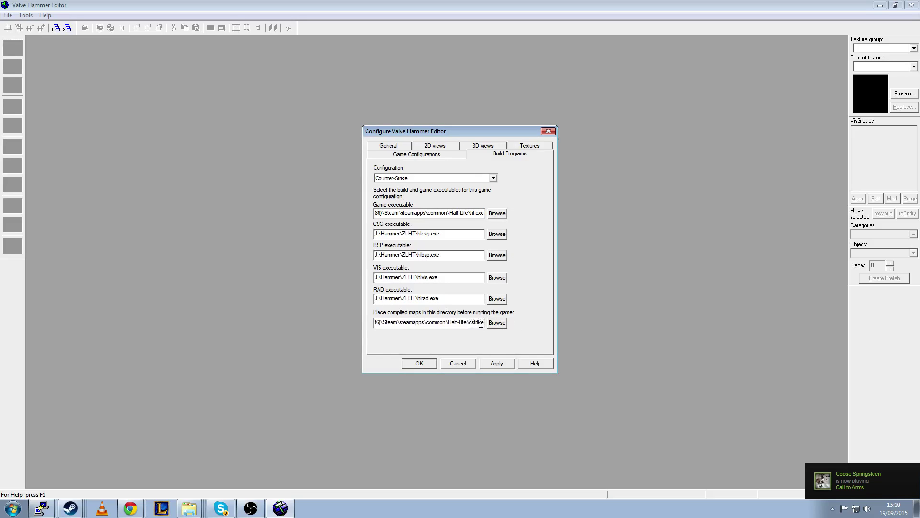
{"action": "type", "text": "\\maps"}
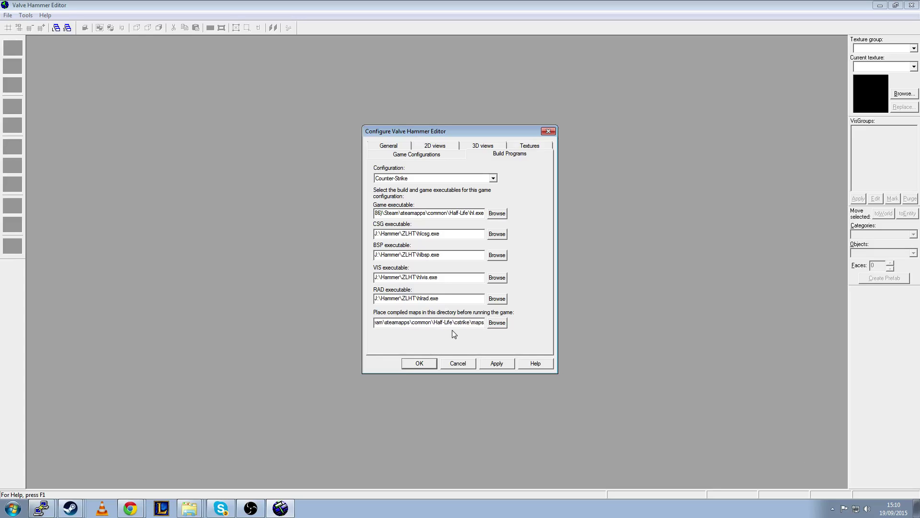
On the Textures tab, remove both existing WAD entries so the list is empty
{"action": "left_click", "coordinate": [529, 147]}
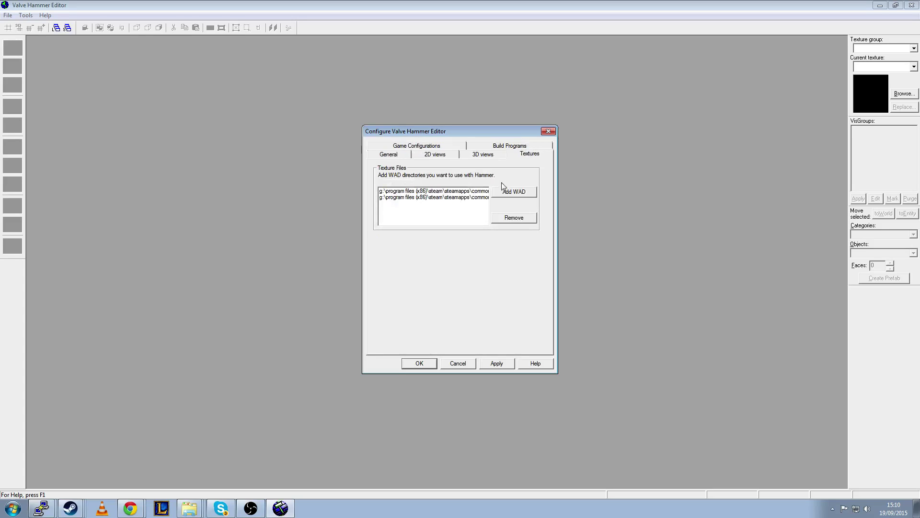
{"action": "left_click", "coordinate": [436, 199]}
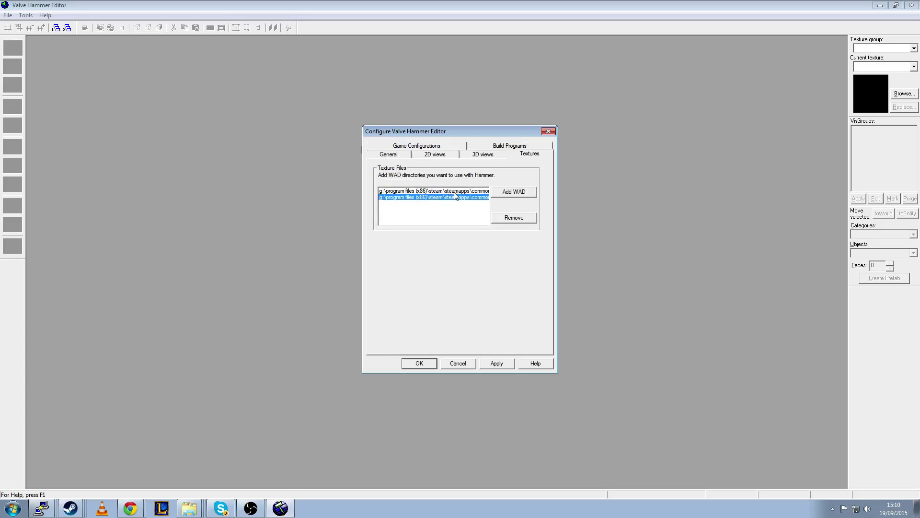
{"action": "left_click", "coordinate": [455, 191]}
{"action": "left_click", "coordinate": [508, 218]}
{"action": "left_click", "coordinate": [461, 192]}
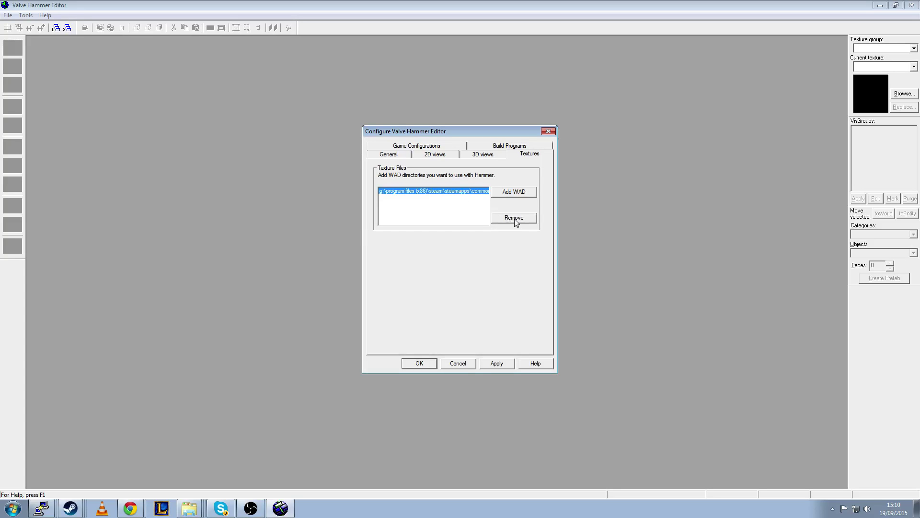
{"action": "left_click", "coordinate": [514, 219]}
{"action": "left_click", "coordinate": [453, 198]}
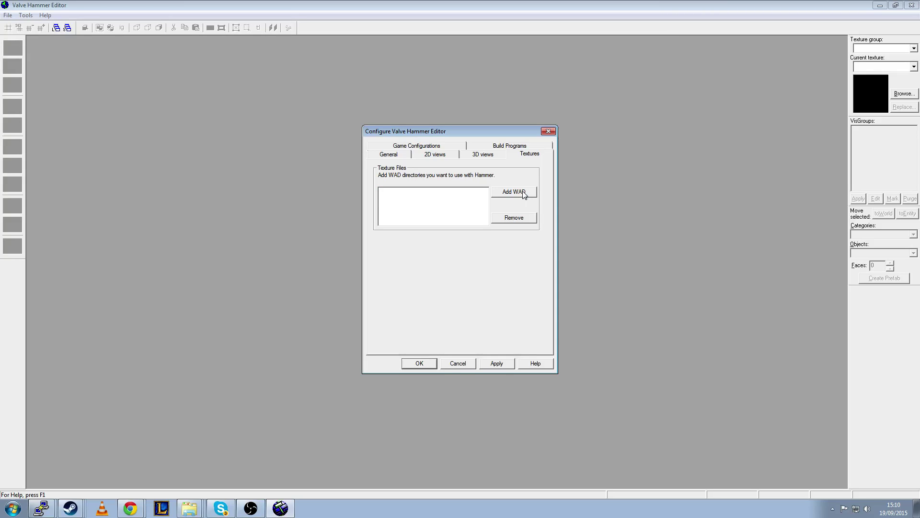
Add a WAD by browsing to the Half-Life\cstrike folder and selecting cstrike.wad
{"action": "left_click", "coordinate": [513, 191]}
{"action": "left_click_drag", "start_coordinate": [523, 271], "coordinate": [414, 258]}
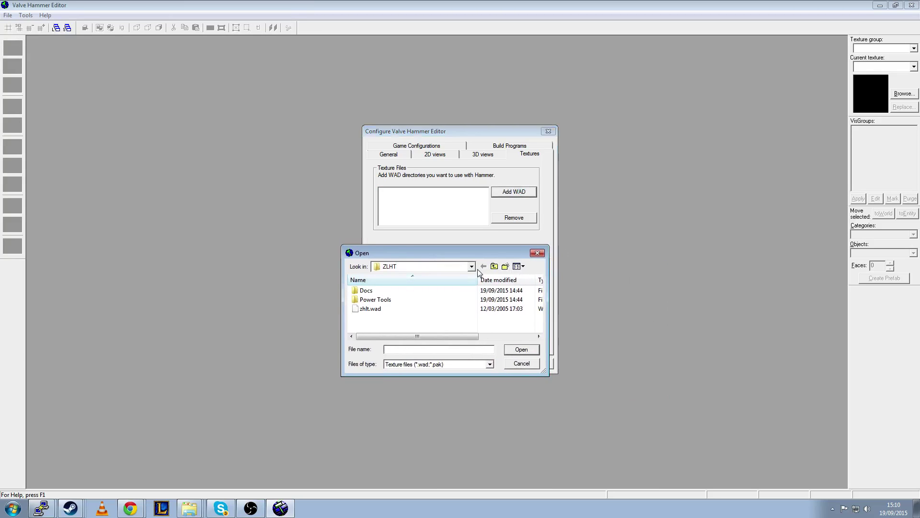
{"action": "key", "text": "ctrl+v"}
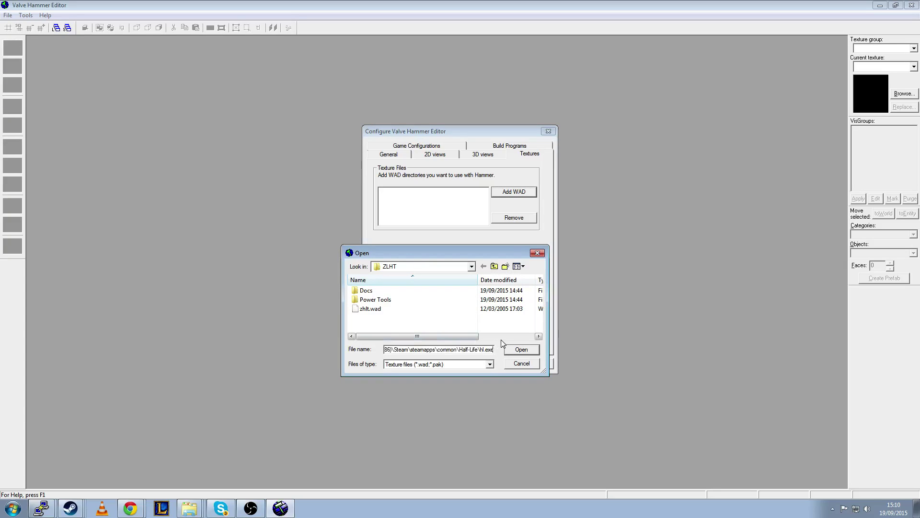
{"action": "key", "text": "Delete"}
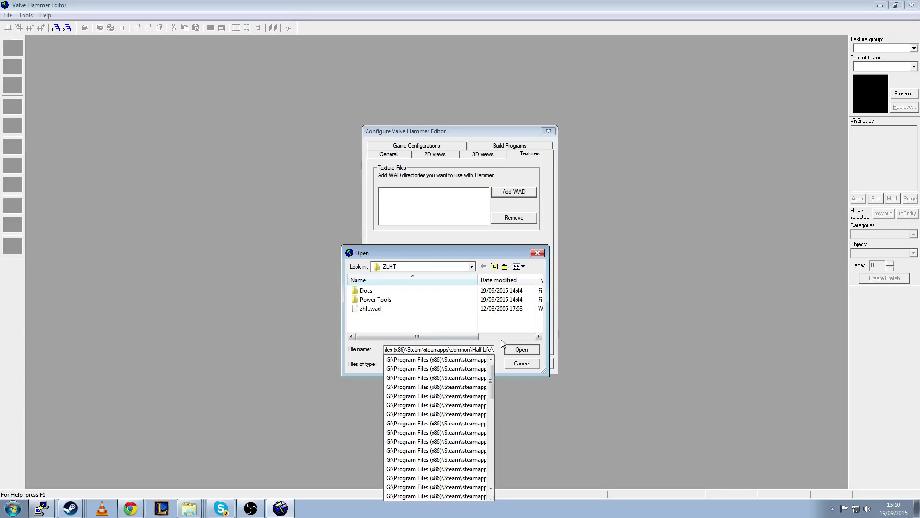
{"action": "key", "text": "Return"}
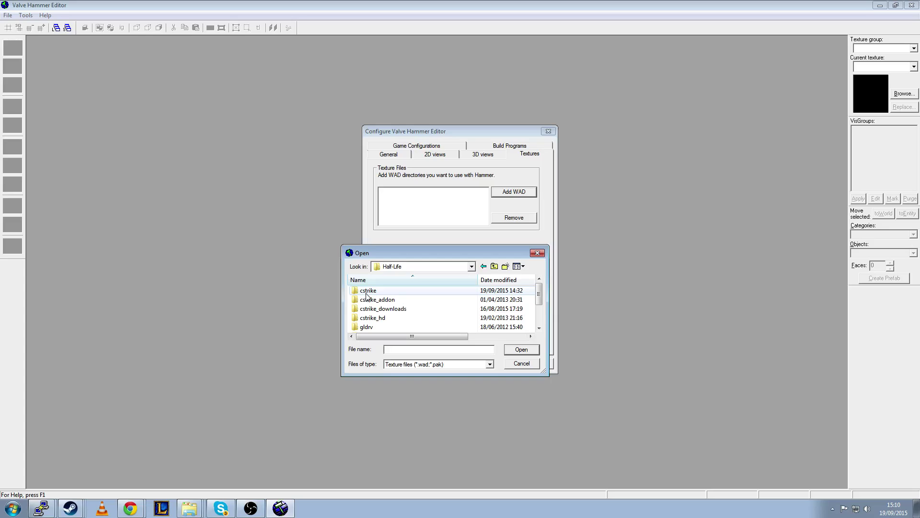
{"action": "double_click", "coordinate": [367, 292]}
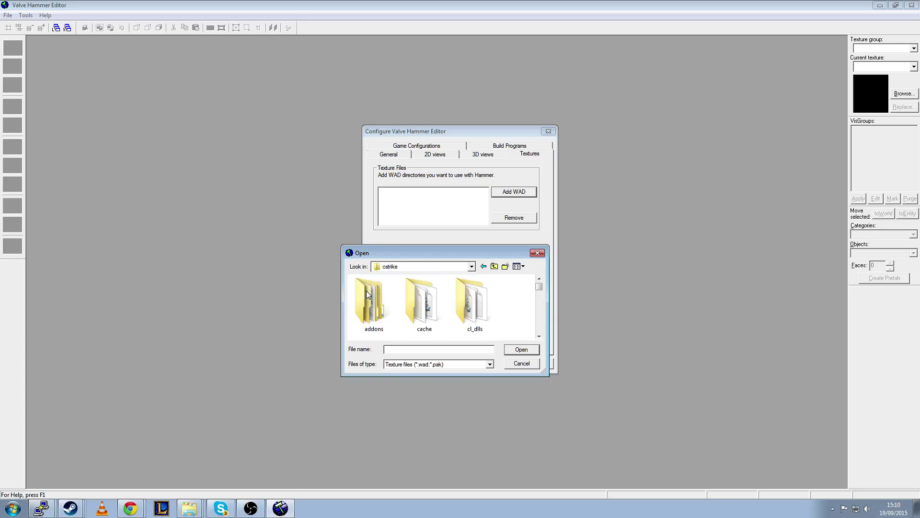
{"action": "scroll", "coordinate": [518, 316], "scroll_direction": "down", "scroll_amount": 1}
{"action": "scroll", "coordinate": [518, 316], "scroll_direction": "down", "scroll_amount": 5}
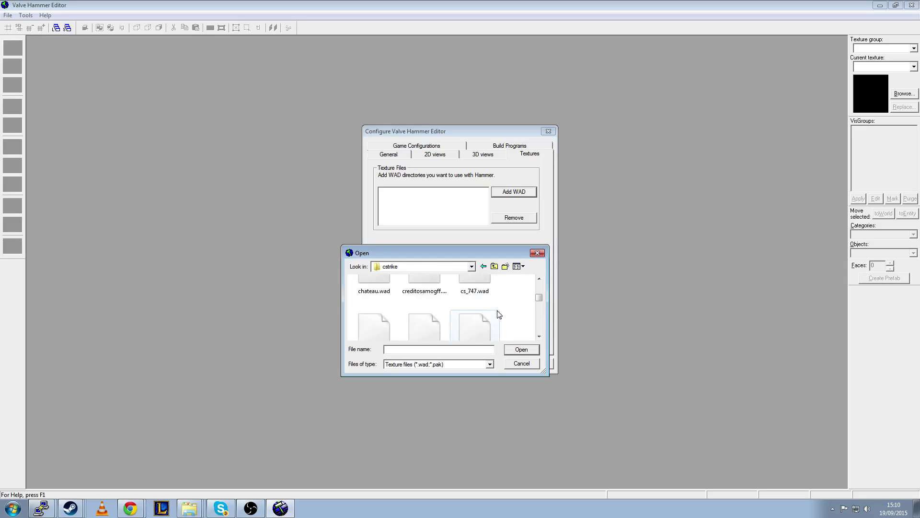
{"action": "scroll", "coordinate": [443, 308], "scroll_direction": "down", "scroll_amount": 1}
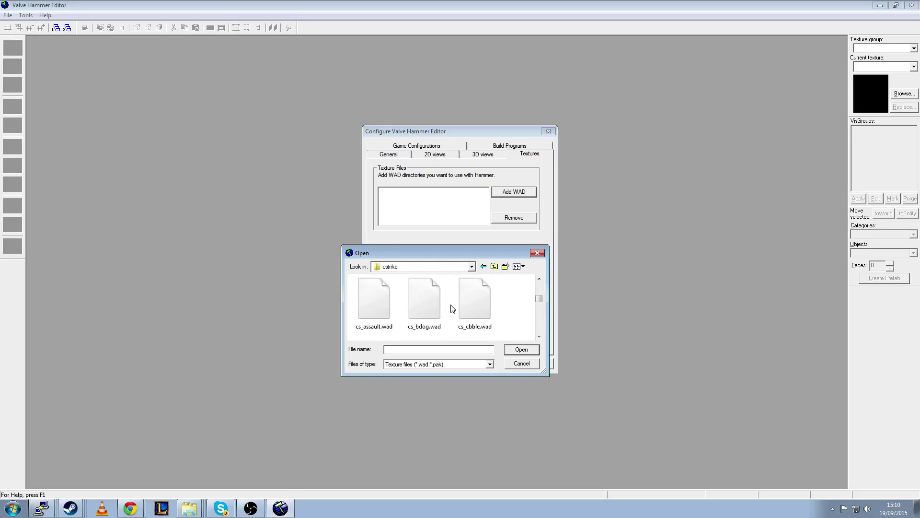
{"action": "scroll", "coordinate": [498, 309], "scroll_direction": "down", "scroll_amount": 3}
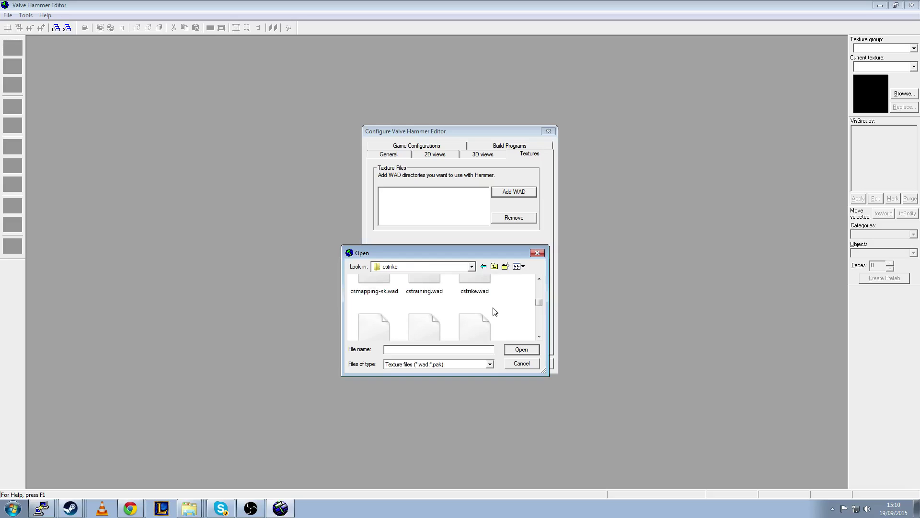
{"action": "left_click", "coordinate": [484, 295]}
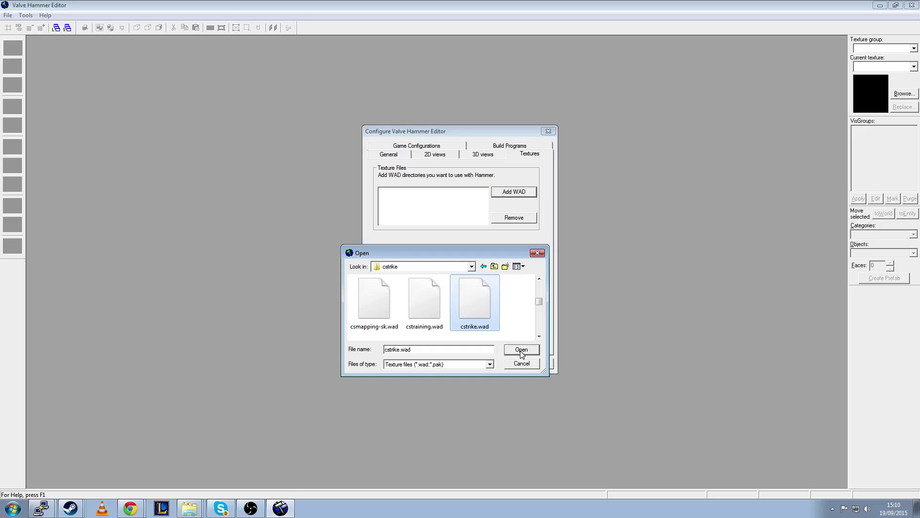
Add cstrike.wad, then add halflife.wad from the Half-Life\valve folder to the texture list
{"action": "left_click", "coordinate": [521, 349]}
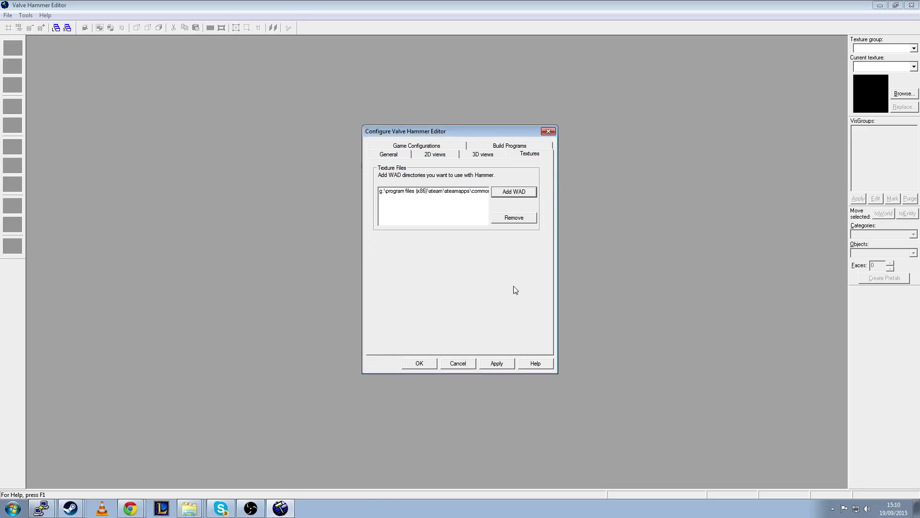
{"action": "left_click", "coordinate": [511, 195]}
{"action": "left_click", "coordinate": [495, 266]}
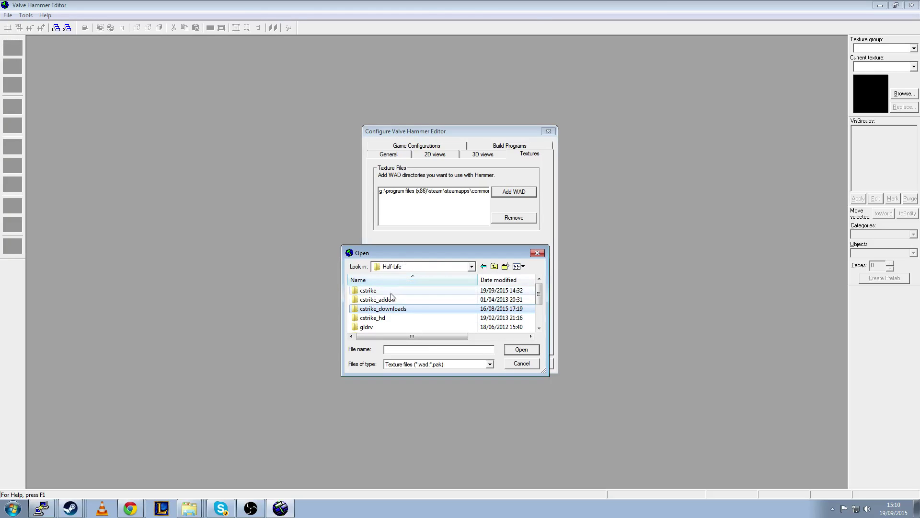
{"action": "scroll", "coordinate": [377, 306], "scroll_direction": "down", "scroll_amount": 2}
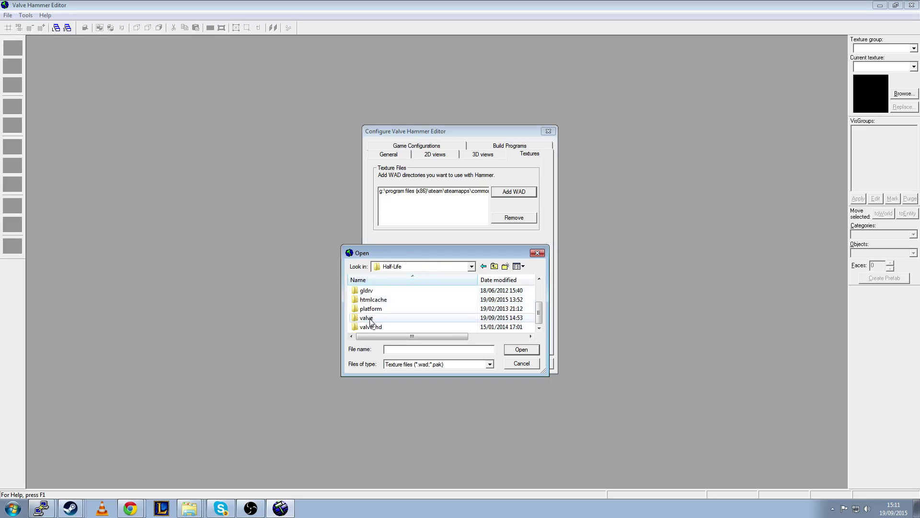
{"action": "double_click", "coordinate": [369, 319]}
{"action": "scroll", "coordinate": [383, 311], "scroll_direction": "down", "scroll_amount": 6}
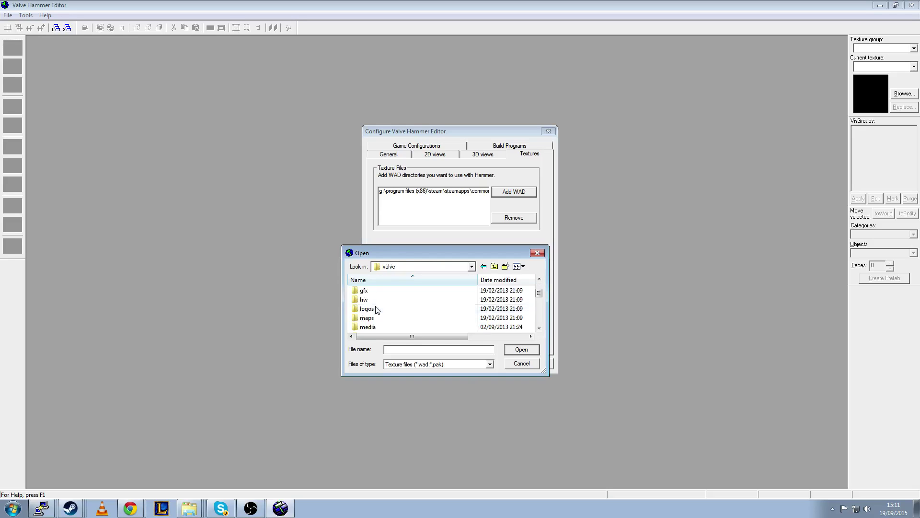
{"action": "left_click", "coordinate": [384, 317]}
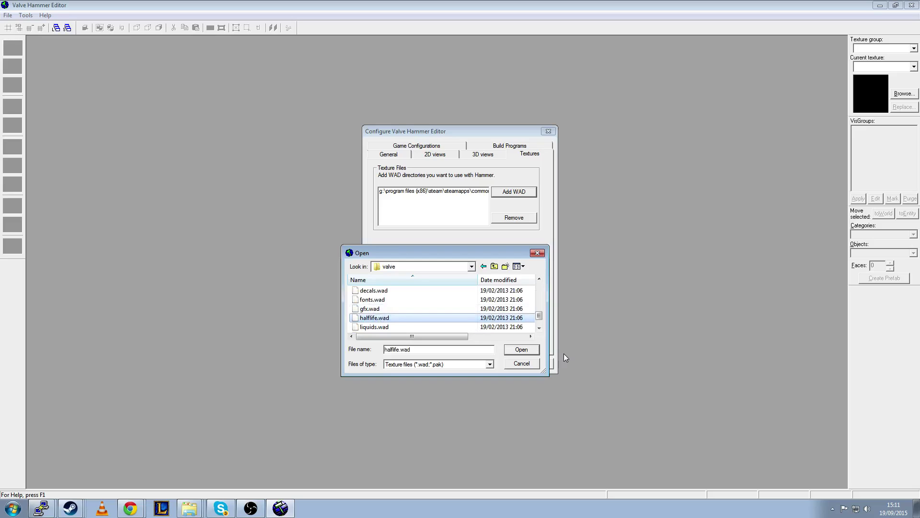
{"action": "left_click", "coordinate": [521, 349]}
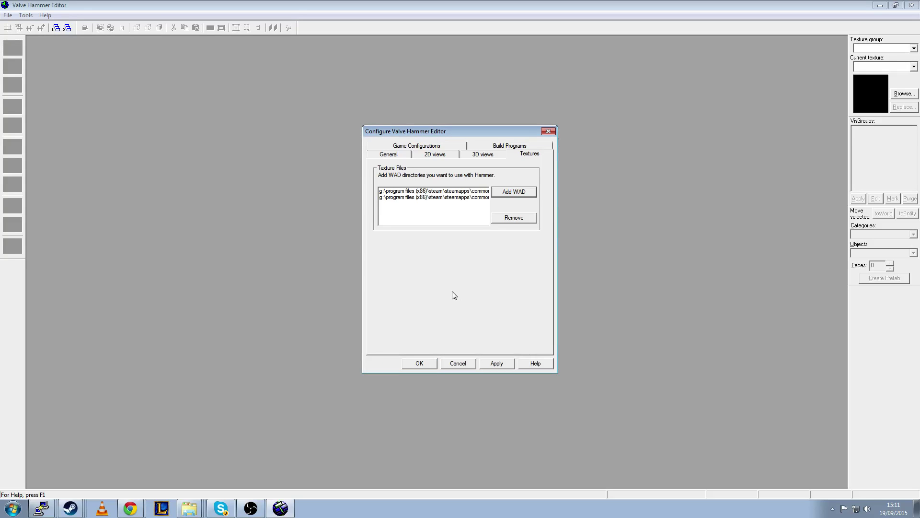
Apply the texture settings, acknowledge the Quick Note, and close Configure with OK
{"action": "left_click", "coordinate": [498, 363]}
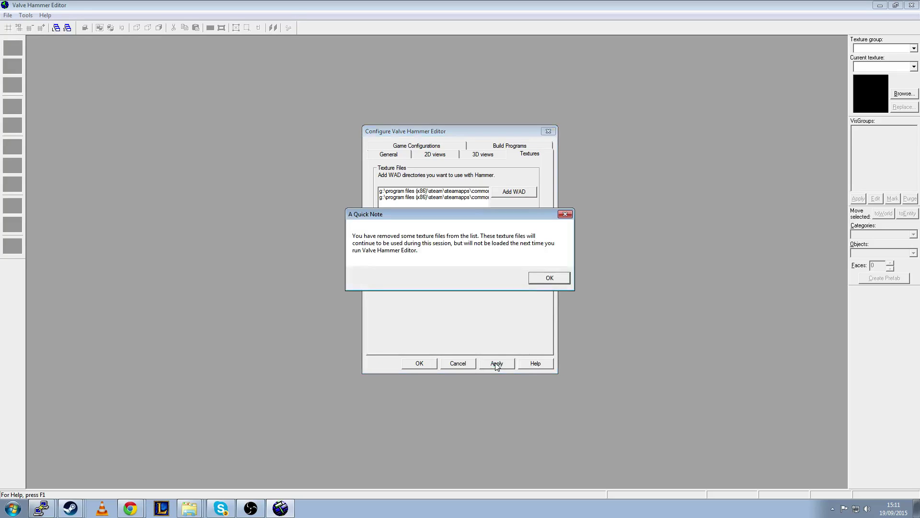
{"action": "left_click", "coordinate": [550, 278]}
{"action": "left_click", "coordinate": [418, 364]}
{"action": "left_click", "coordinate": [547, 279]}
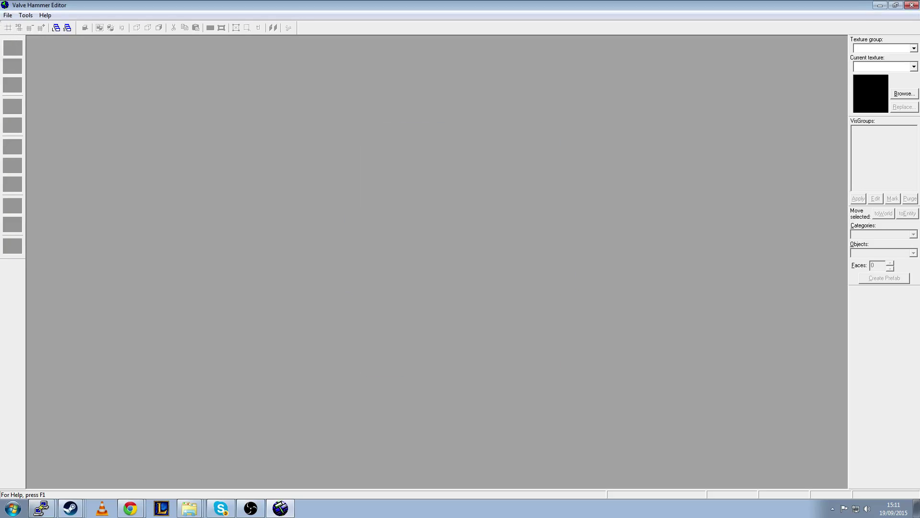
Start a new map and create a 896×640×64 block drawn in the top view
{"action": "left_click", "coordinate": [7, 15]}
{"action": "left_click", "coordinate": [22, 26]}
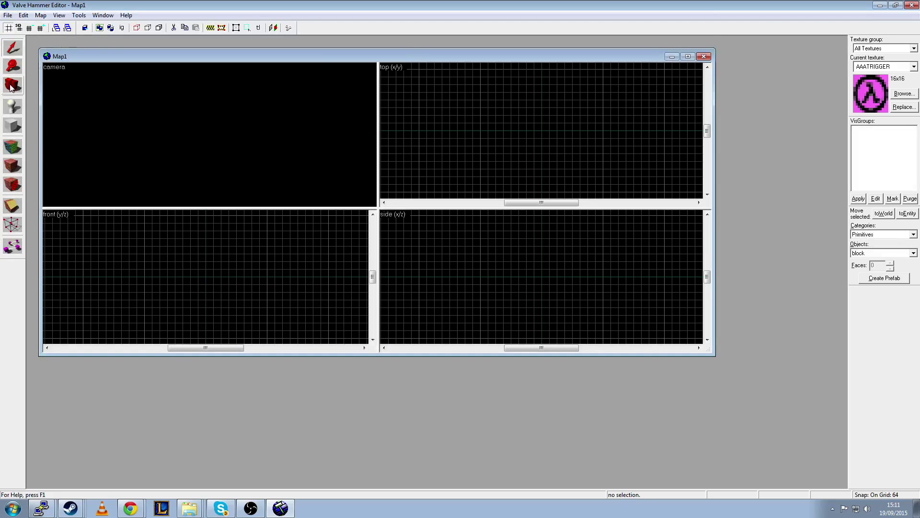
{"action": "left_click", "coordinate": [13, 127]}
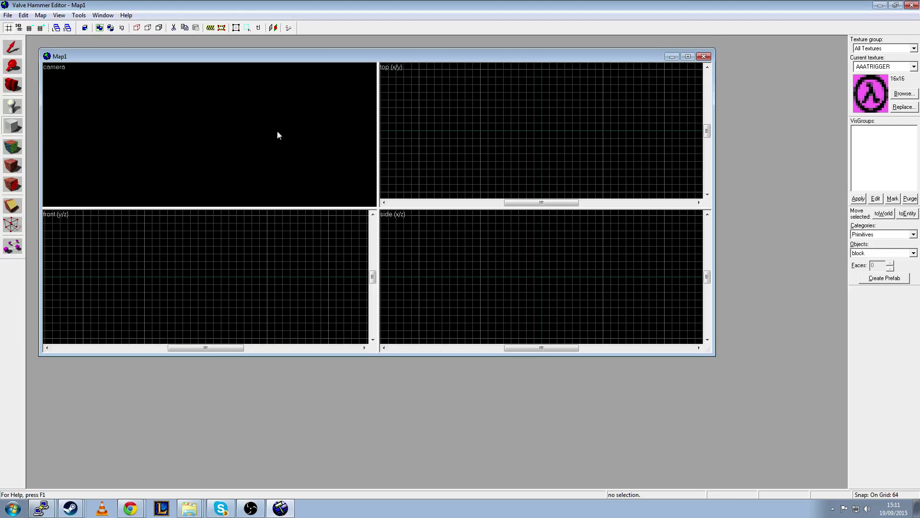
{"action": "left_click_drag", "start_coordinate": [465, 92], "coordinate": [573, 168]}
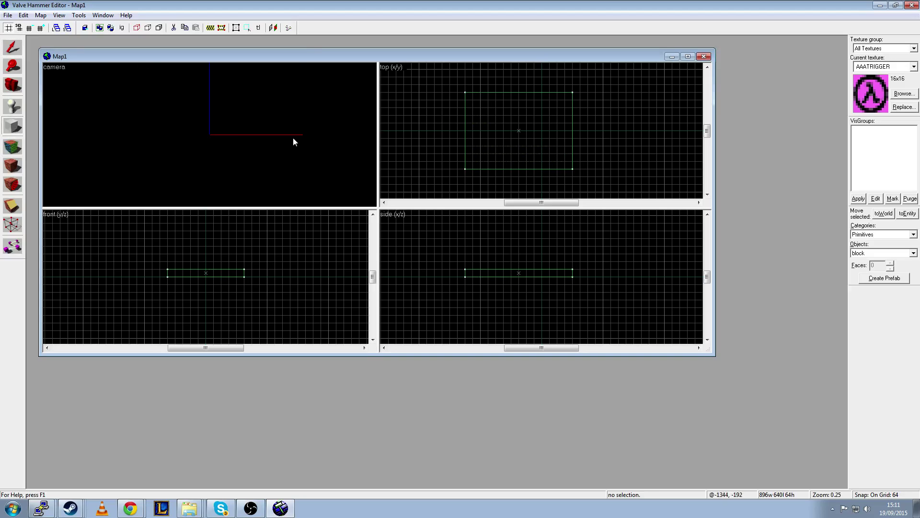
{"action": "key", "text": "Return"}
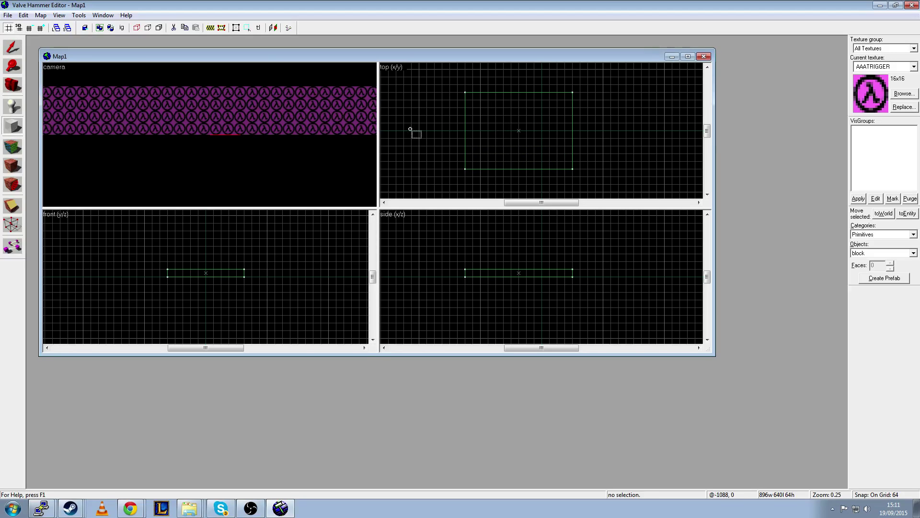
Zoom the views to inspect the new block, then open and close the File menu
{"action": "scroll", "coordinate": [261, 123], "scroll_direction": "down", "scroll_amount": 5}
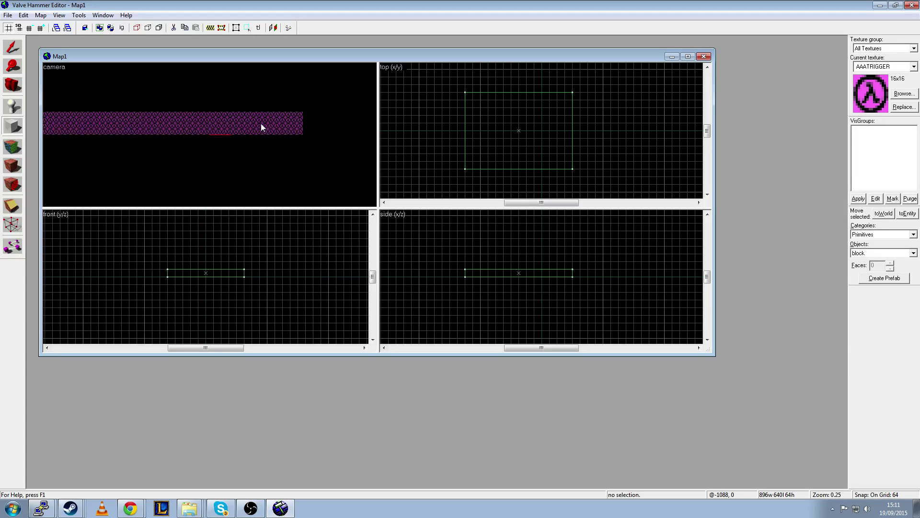
{"action": "scroll", "coordinate": [275, 128], "scroll_direction": "down", "scroll_amount": 2}
{"action": "scroll", "coordinate": [274, 128], "scroll_direction": "up", "scroll_amount": 3}
{"action": "left_click", "coordinate": [6, 15]}
{"action": "left_click", "coordinate": [6, 15]}
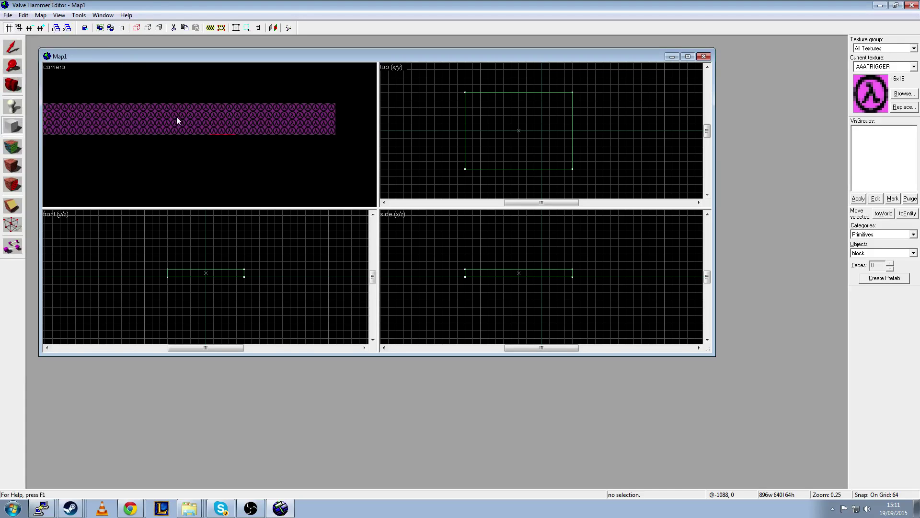